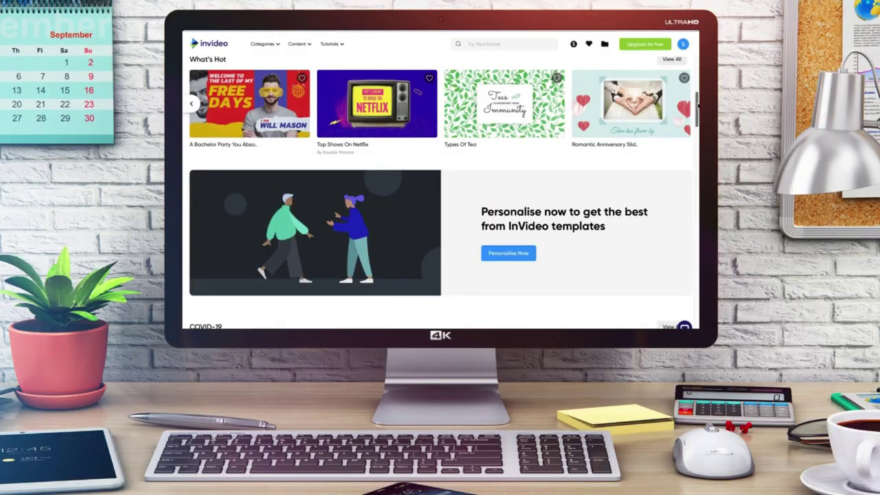
# Browse the template sections on the home page, from What's Hot through Video Ads to Top Categories and Slideshows
pyautogui.scroll(-6, 698, 104)
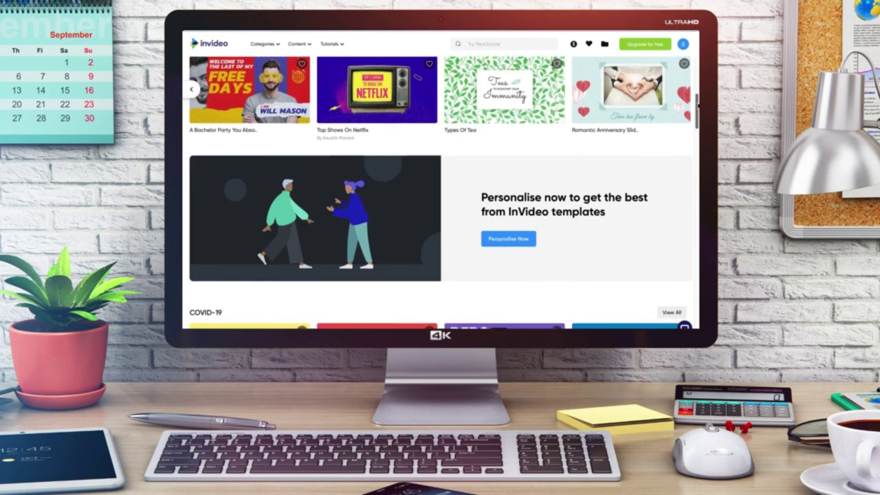
pyautogui.scroll(-5, 697, 104)
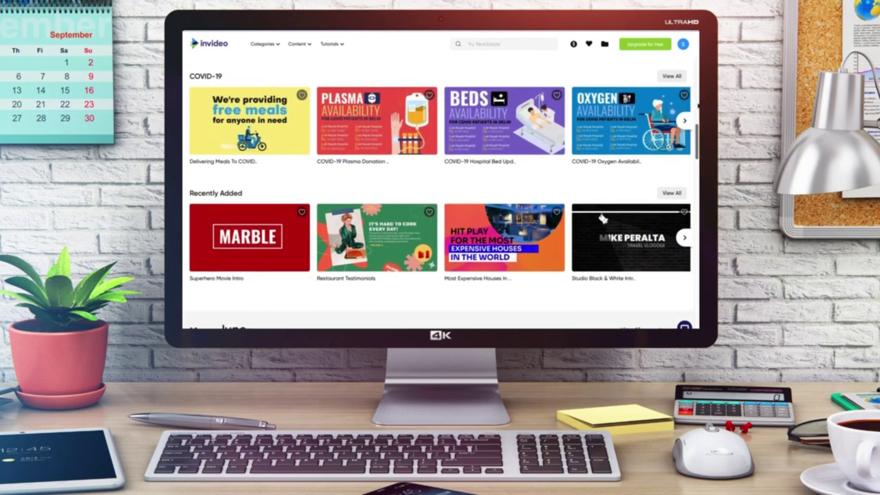
pyautogui.scroll(-5, 697, 105)
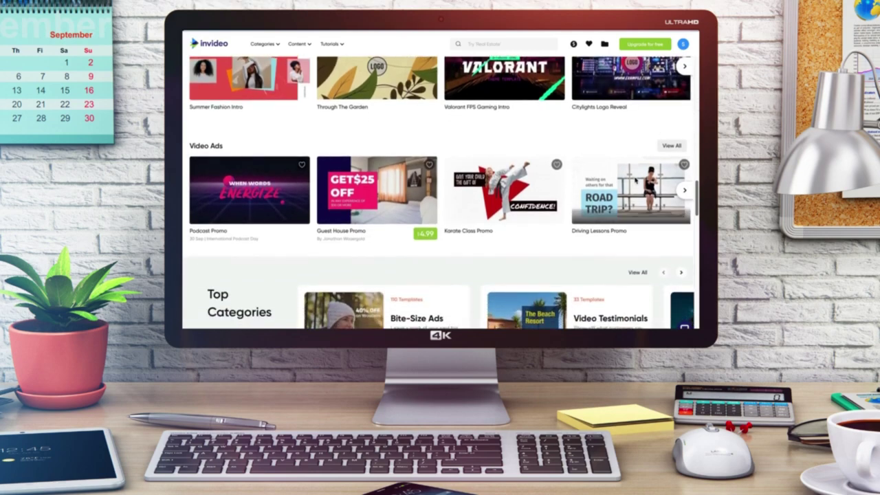
pyautogui.moveTo(471, 183)
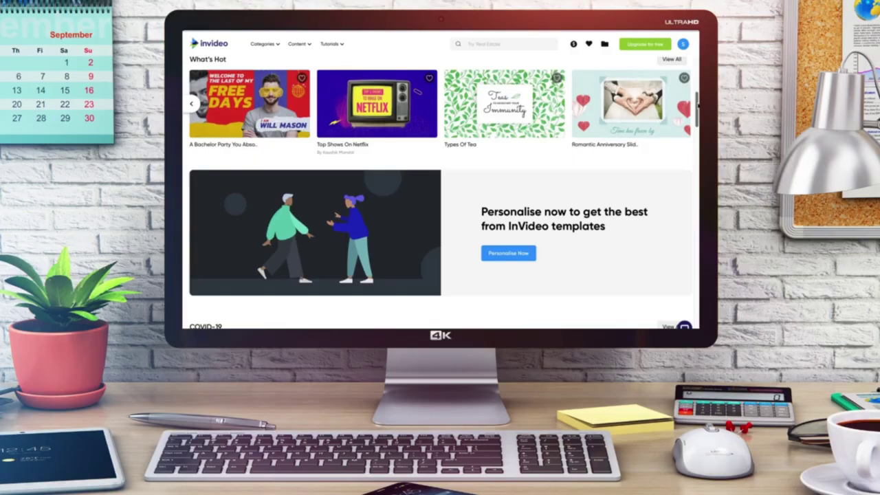
pyautogui.scroll(-5, 440, 193)
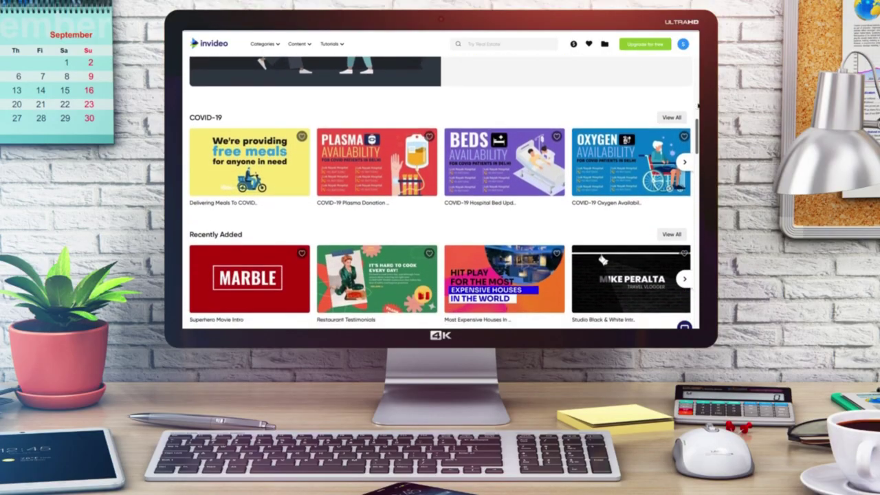
pyautogui.scroll(-7, 440, 193)
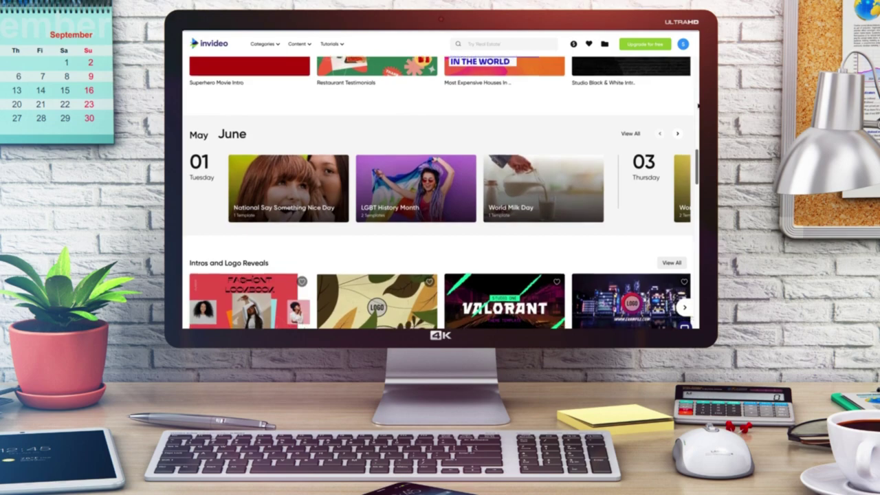
pyautogui.scroll(-6, 697, 106)
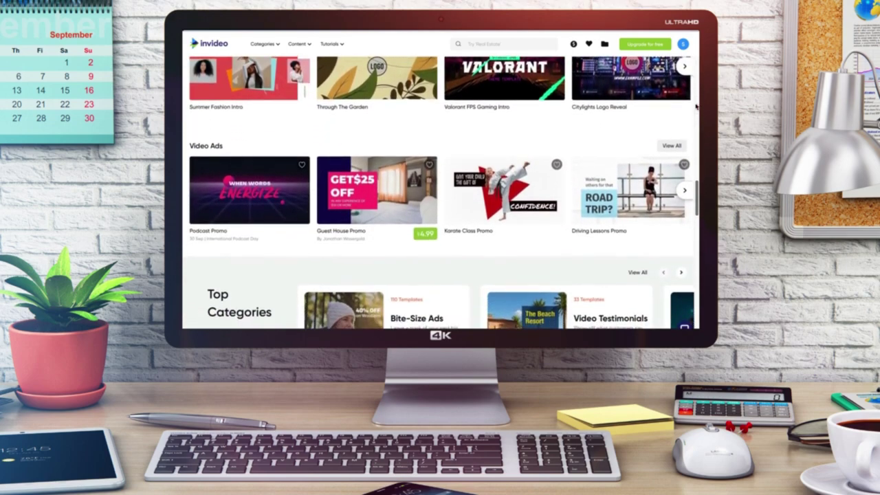
pyautogui.moveTo(471, 182)
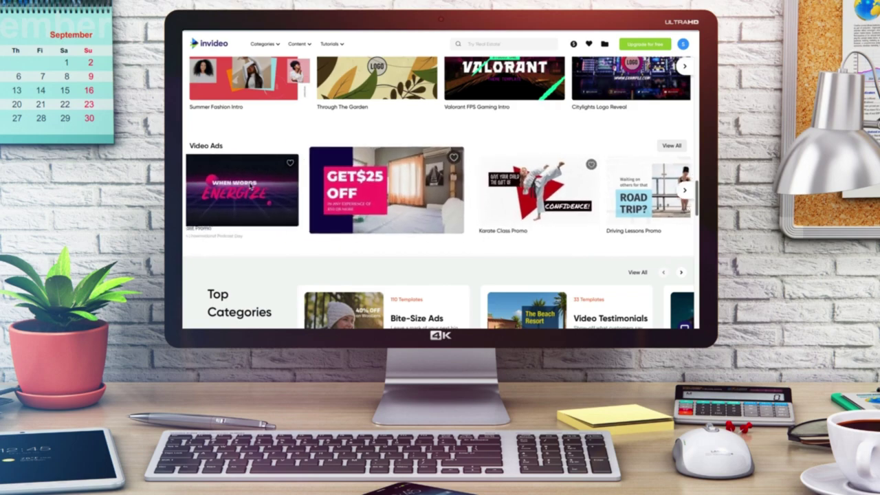
pyautogui.scroll(-3, 184, 181)
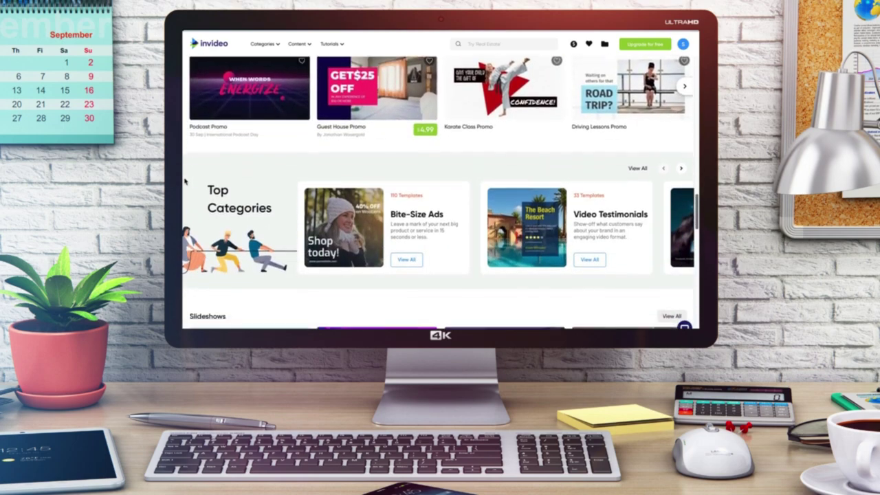
pyautogui.scroll(-5, 184, 180)
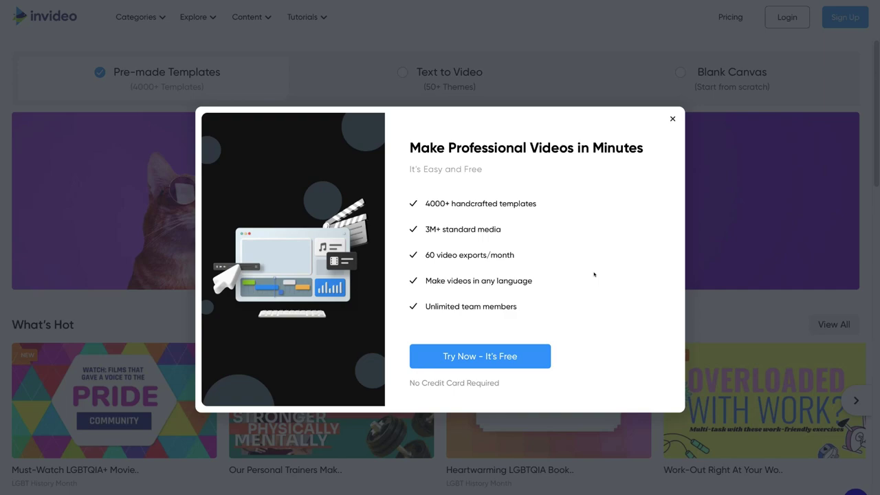
# Sign up for a free account with the completed form and answer the onboarding questions with Business and 1-10 people
pyautogui.click(524, 365)
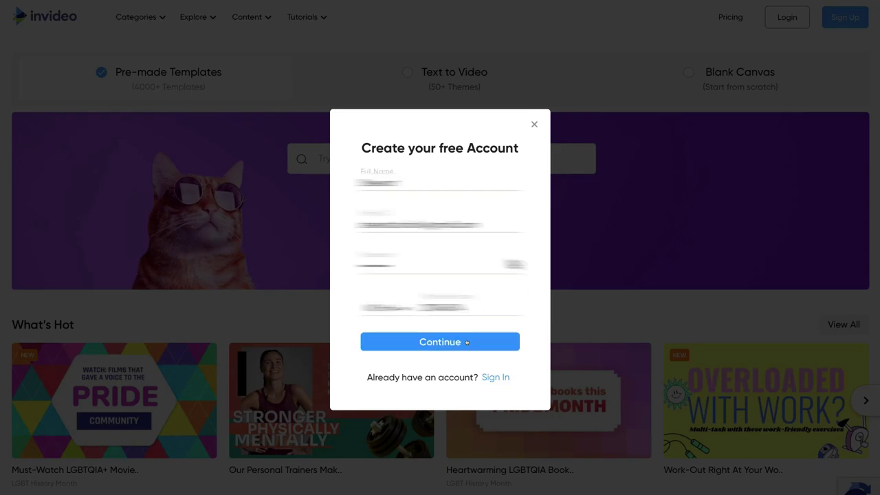
pyautogui.click(485, 342)
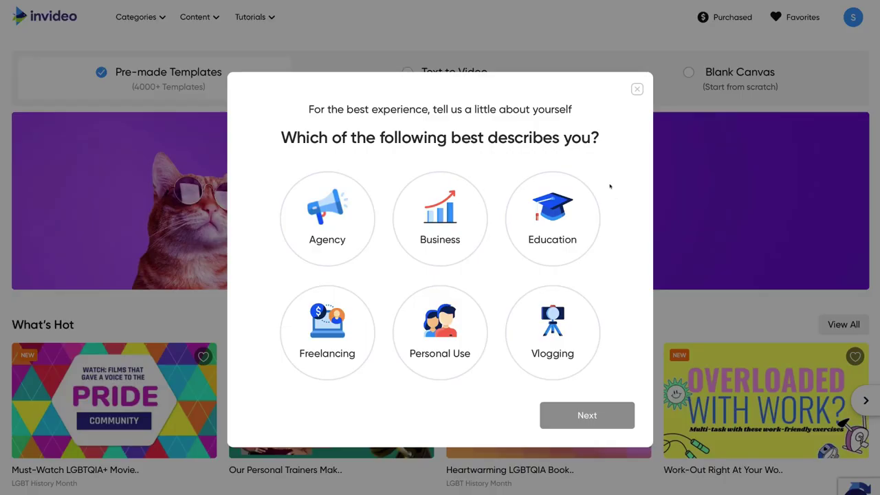
pyautogui.click(428, 228)
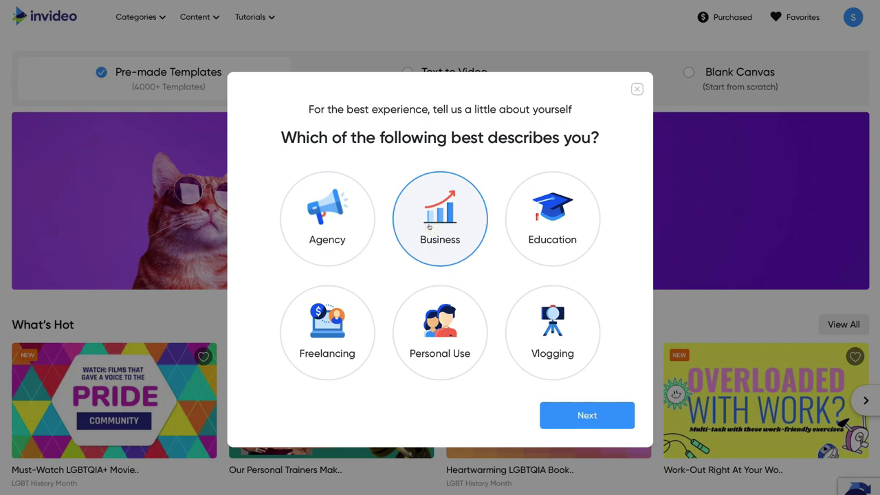
pyautogui.click(559, 415)
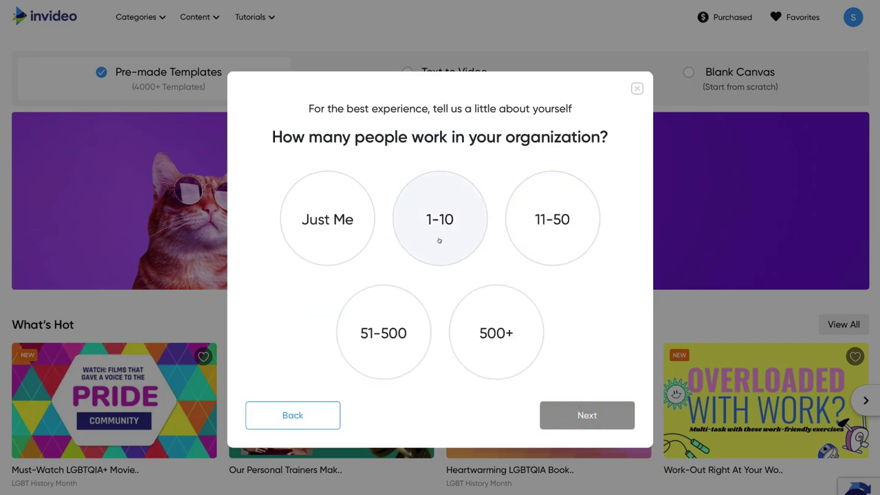
pyautogui.click(440, 239)
pyautogui.click(559, 412)
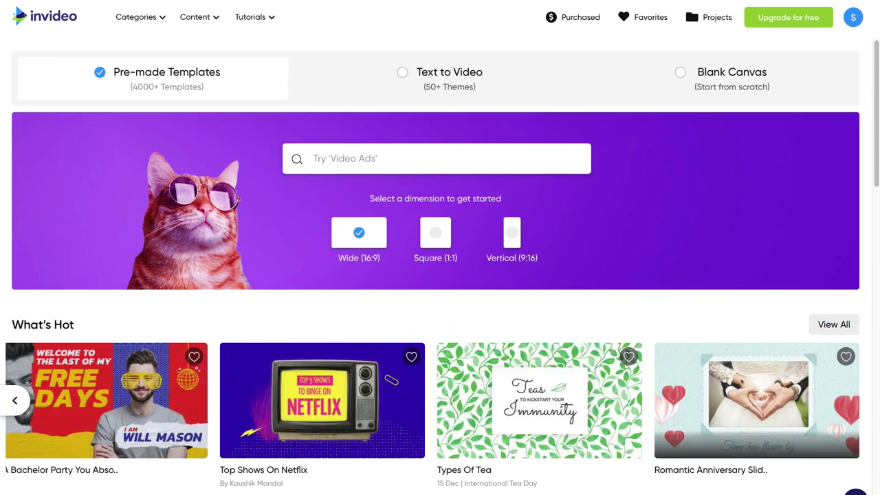
pyautogui.moveTo(741, 377)
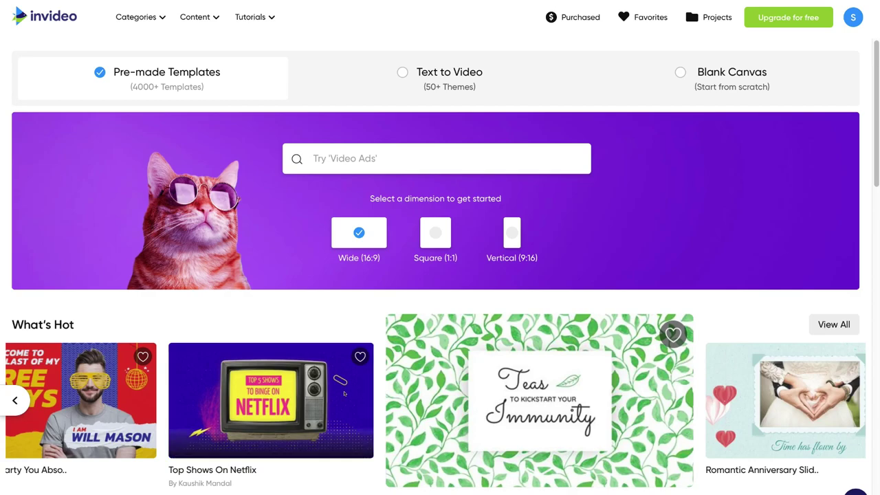
pyautogui.moveTo(300, 394)
pyautogui.moveTo(114, 400)
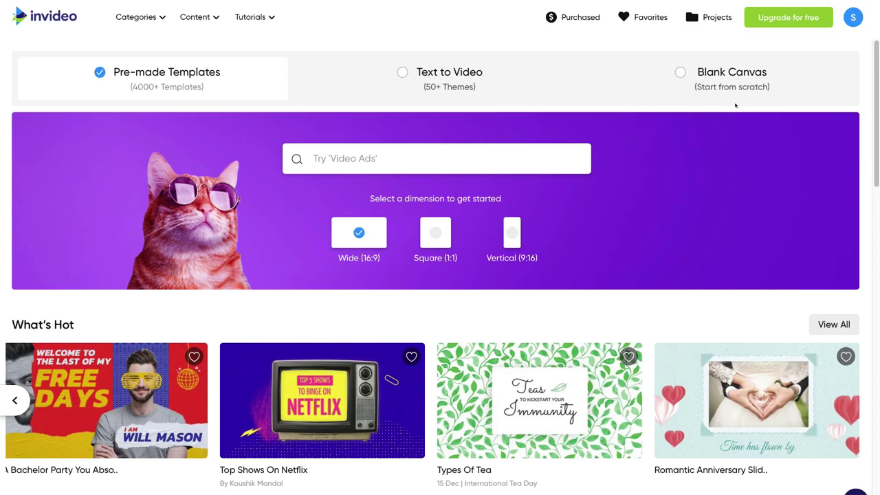
# Examine the Business and Unlimited subscription plans under monthly and yearly billing, and close the plan overview
pyautogui.click(789, 20)
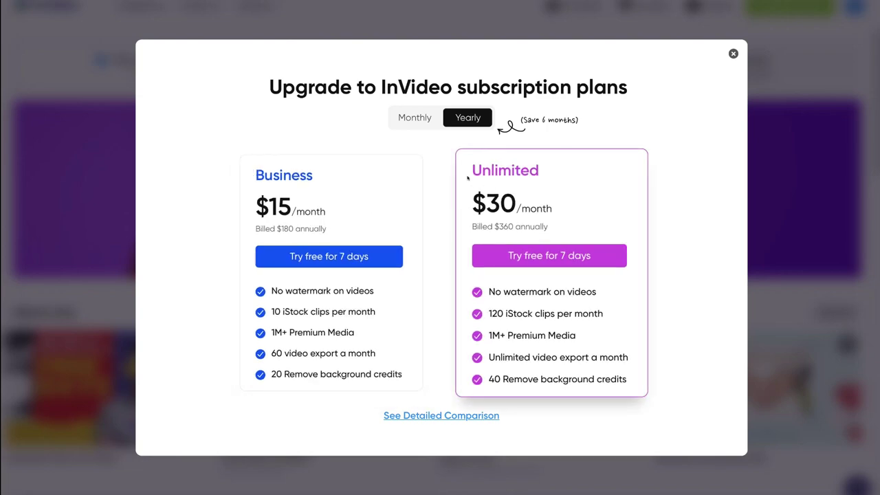
pyautogui.click(416, 118)
pyautogui.click(467, 119)
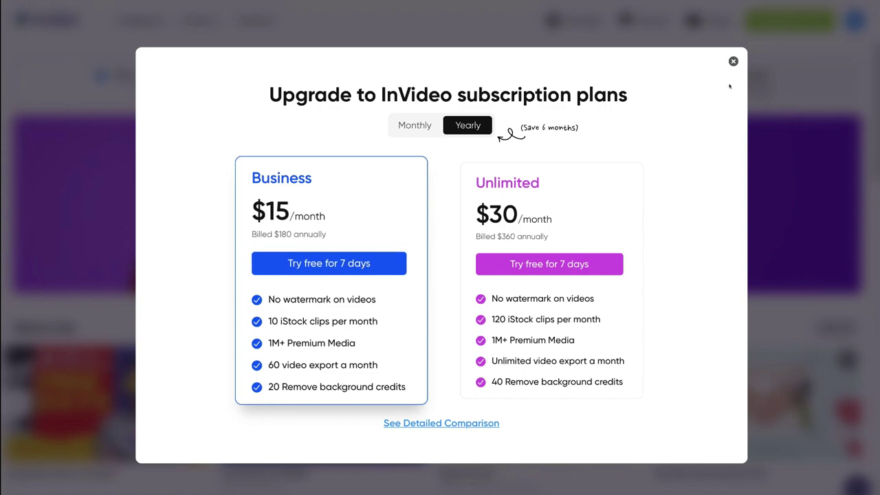
pyautogui.click(733, 61)
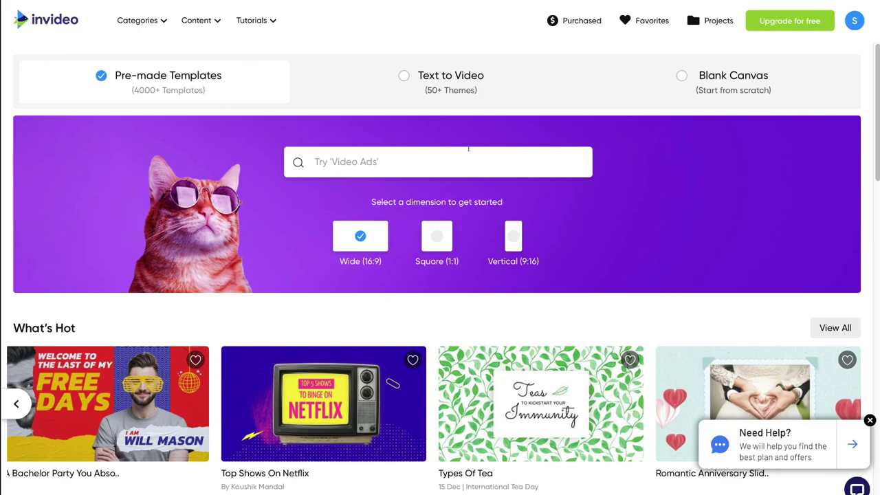
# Open the details of the Valorant FPS Gaming Intro template in the Intros and Logo Reveals section
pyautogui.scroll(-10, 440, 275)
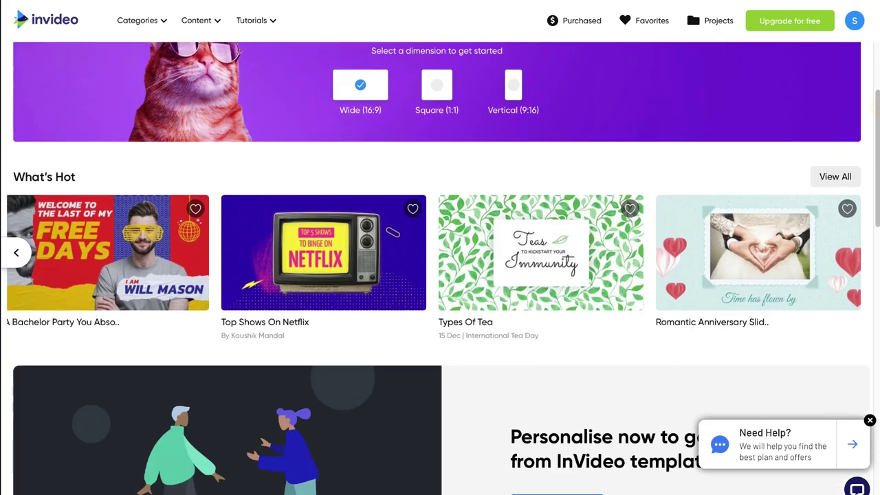
pyautogui.scroll(-13, 440, 275)
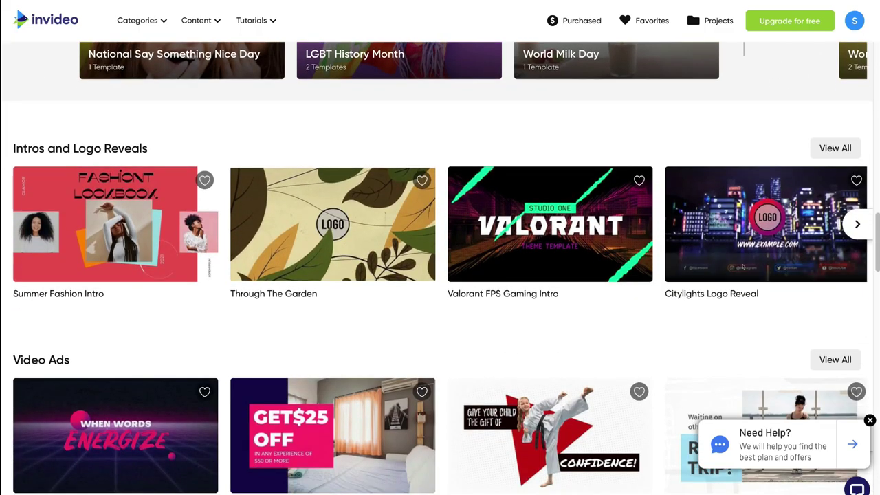
pyautogui.moveTo(535, 217)
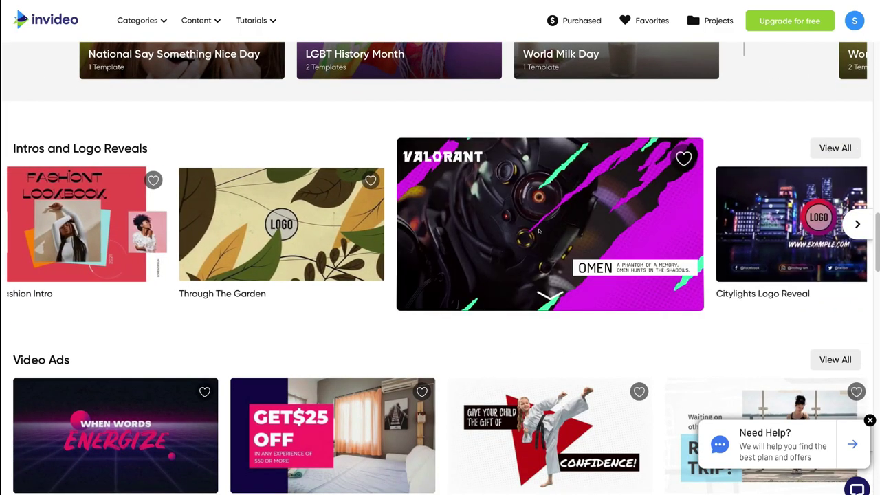
pyautogui.scroll(-2, 536, 220)
pyautogui.click(539, 231)
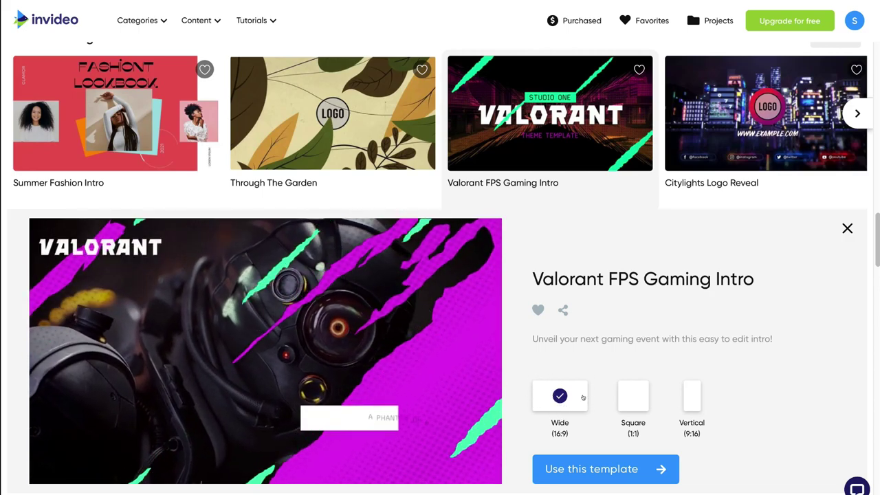
# Preview the Valorant FPS Gaming Intro template in Square (1:1), Vertical (9:16) and Wide (16:9) formats, and close its details
pyautogui.click(621, 396)
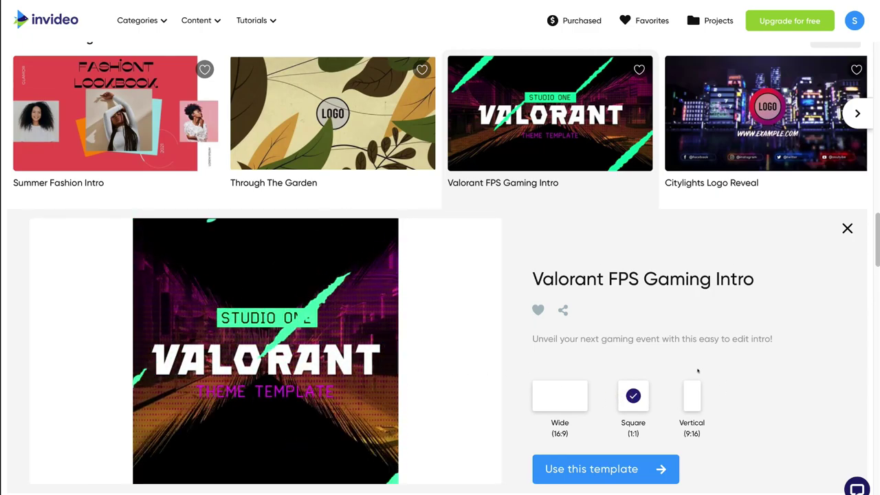
pyautogui.click(692, 396)
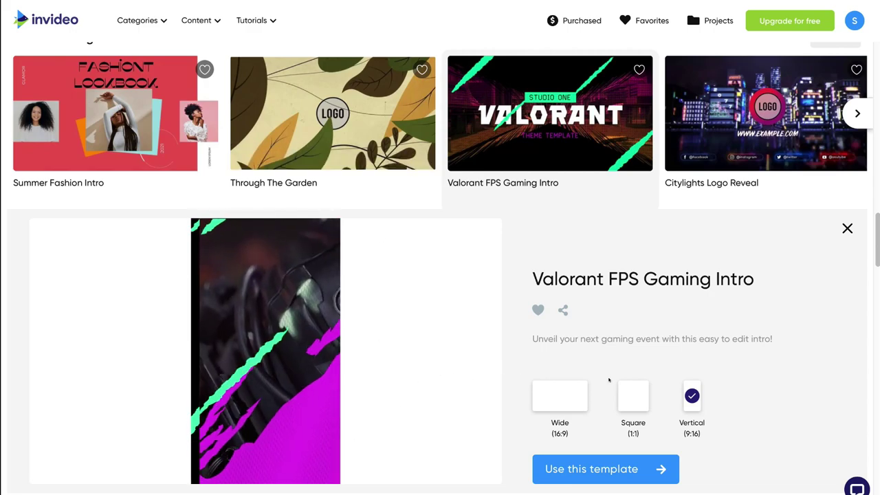
pyautogui.click(621, 397)
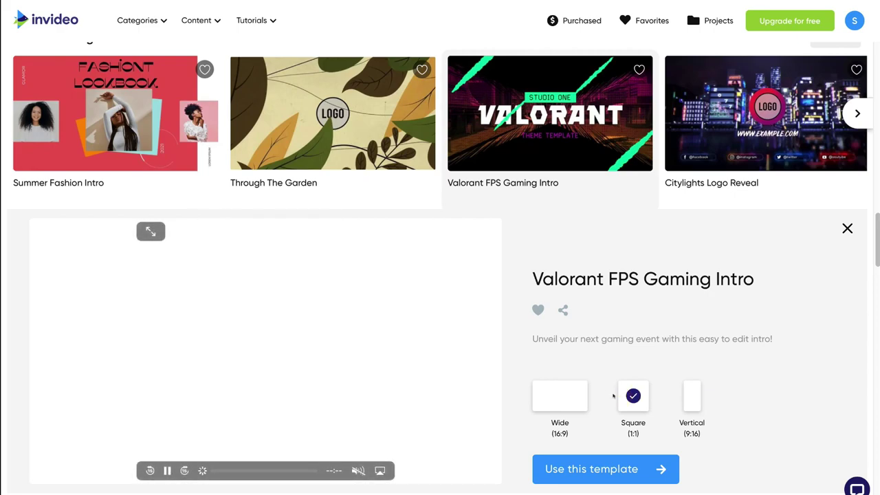
pyautogui.click(574, 399)
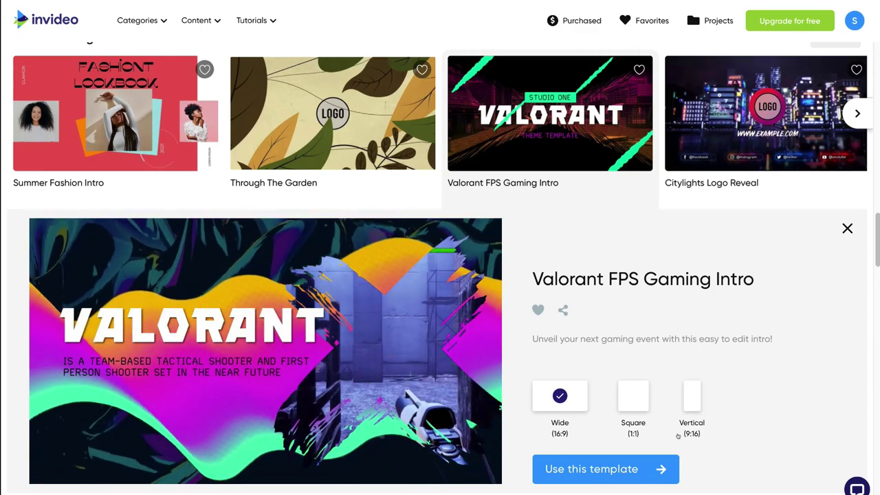
pyautogui.click(847, 228)
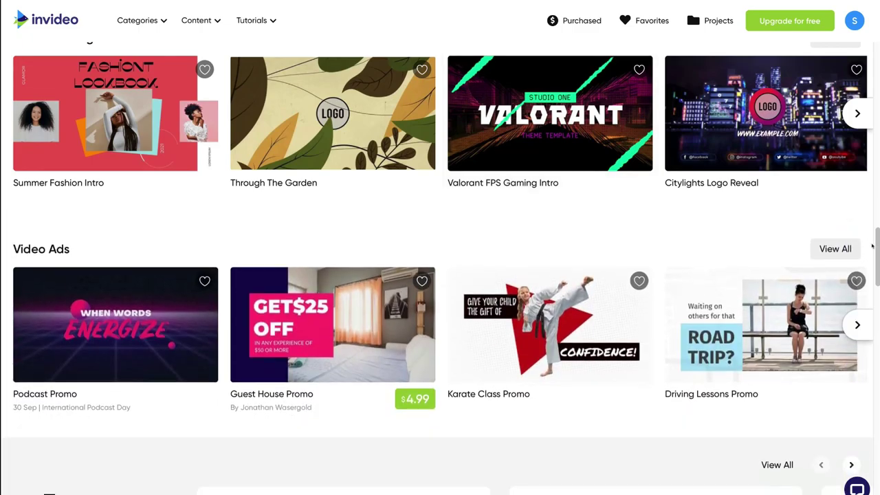
# Return to the start of the home page and bring back the first What's Hot templates
pyautogui.moveTo(876, 252); pyautogui.dragTo(878, 84)
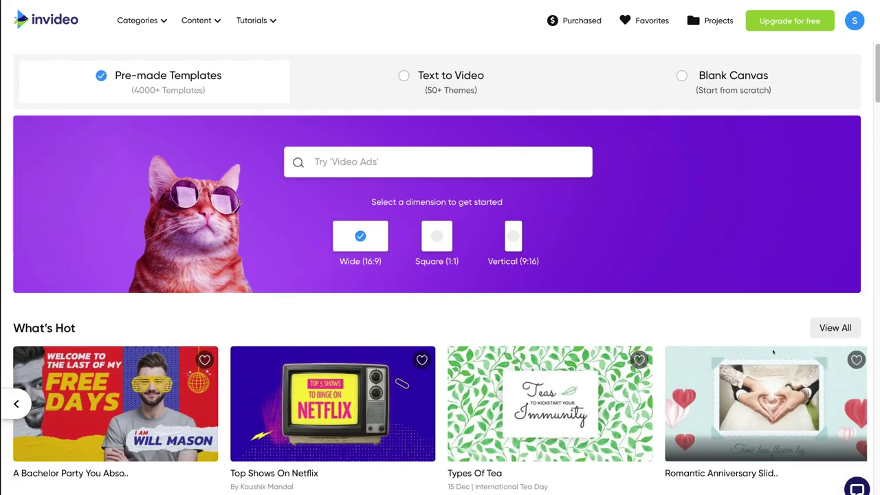
pyautogui.moveTo(611, 390)
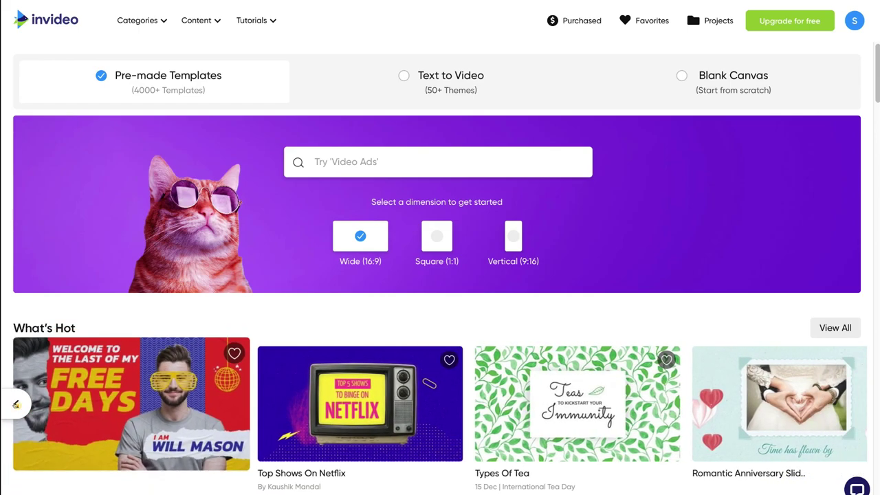
pyautogui.click(15, 404)
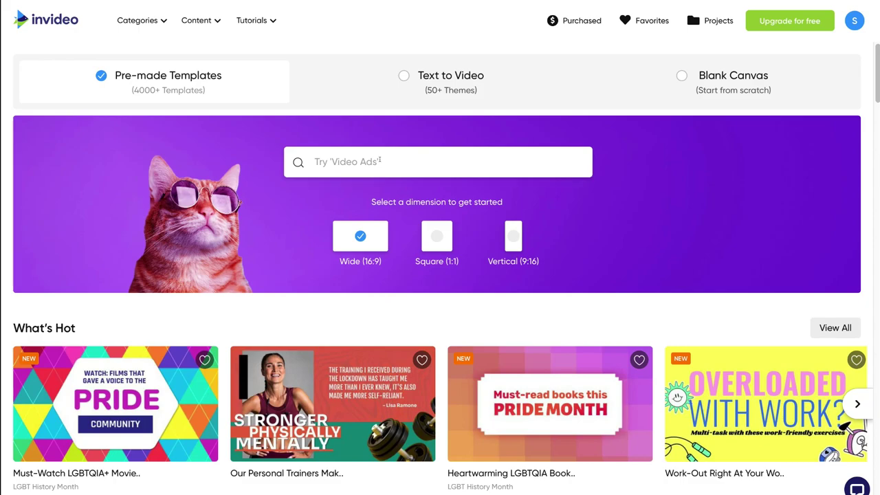
# Search the pre-made templates for "gym" and browse the wide-format results down to Gym Beginner's Guide and the rows below it
pyautogui.scroll(-1, 380, 161)
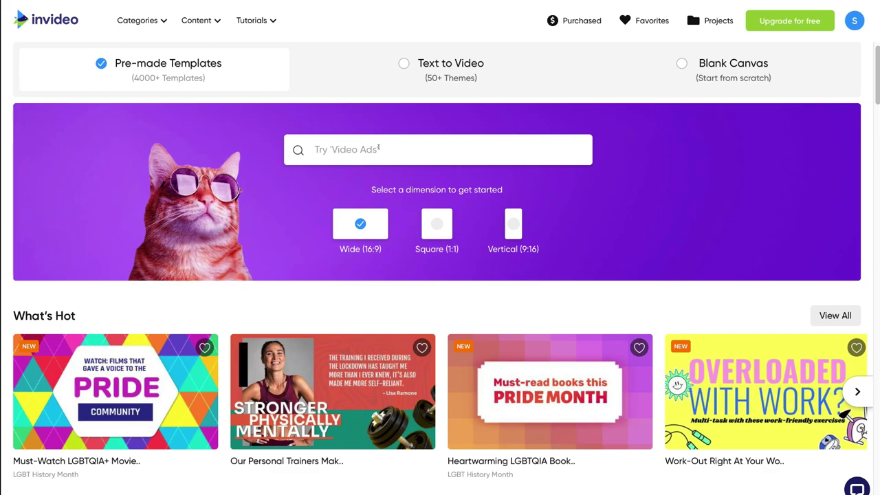
pyautogui.click(377, 148)
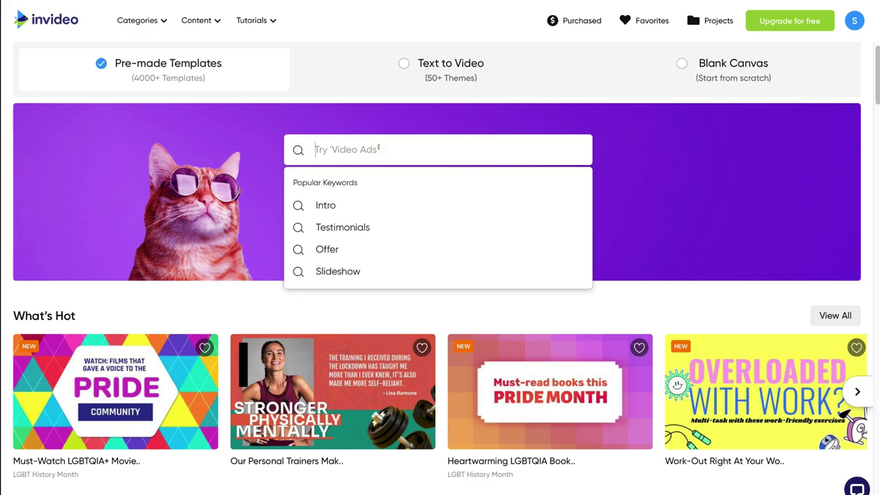
pyautogui.write('gym')
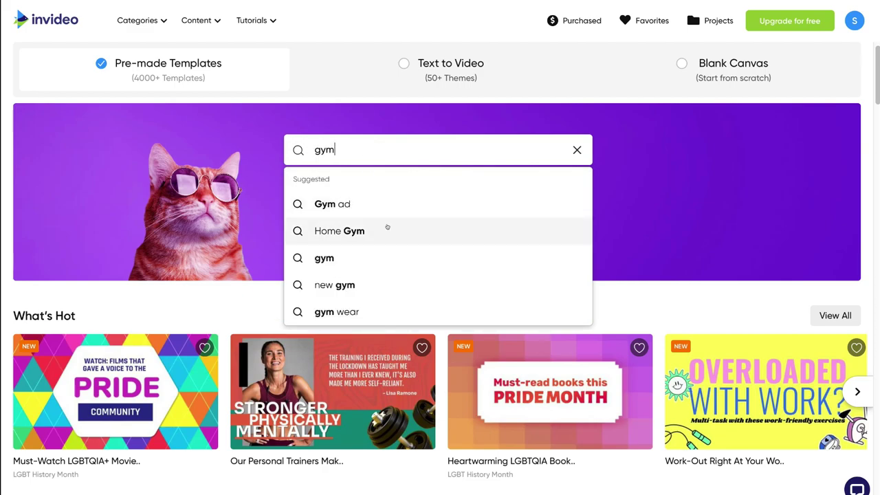
pyautogui.click(363, 257)
pyautogui.click(361, 253)
pyautogui.scroll(-2, 440, 275)
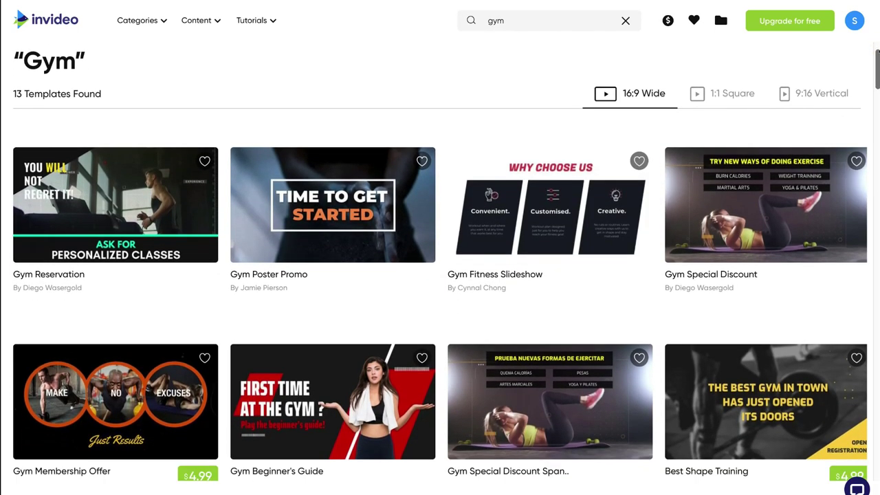
pyautogui.scroll(-2, 874, 66)
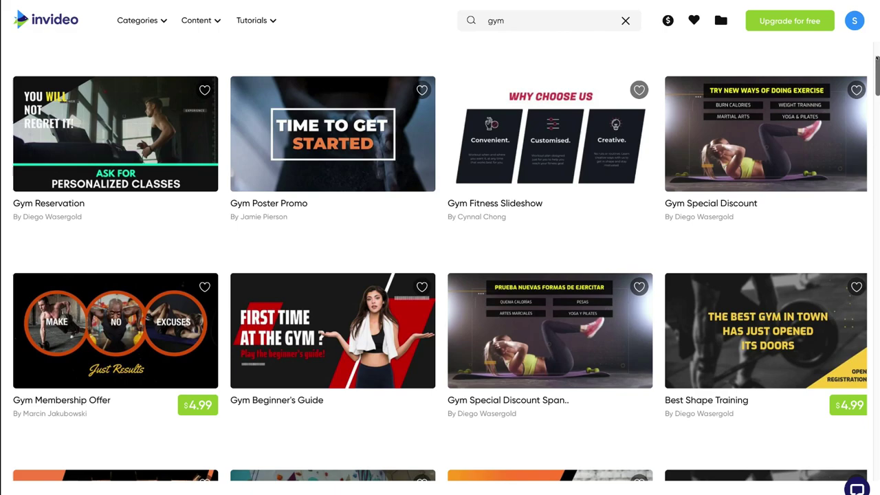
pyautogui.scroll(-3, 874, 66)
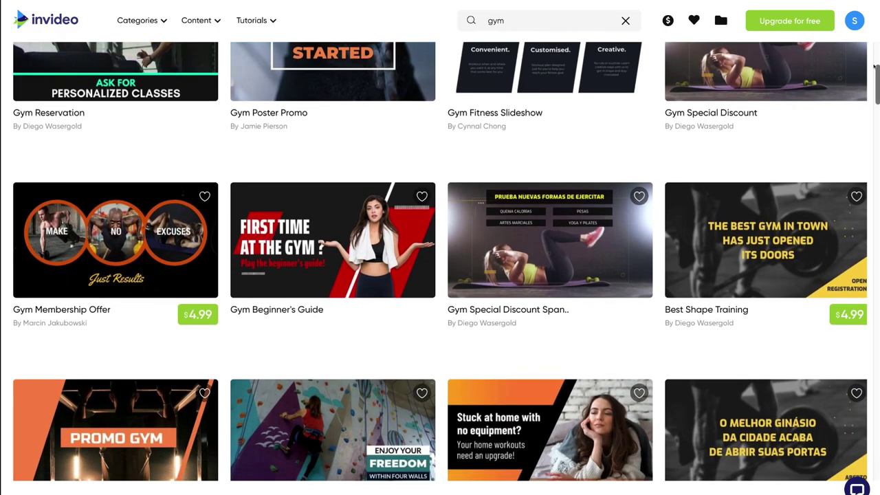
pyautogui.scroll(-1, 876, 74)
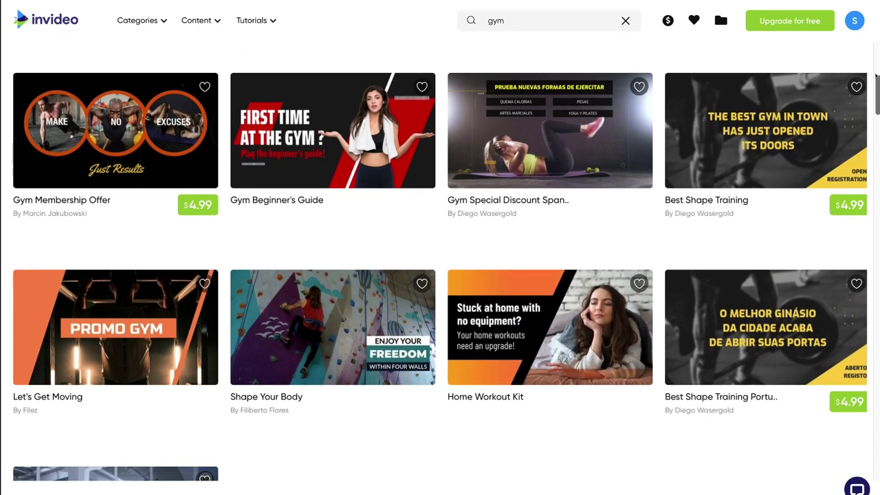
pyautogui.moveTo(337, 146)
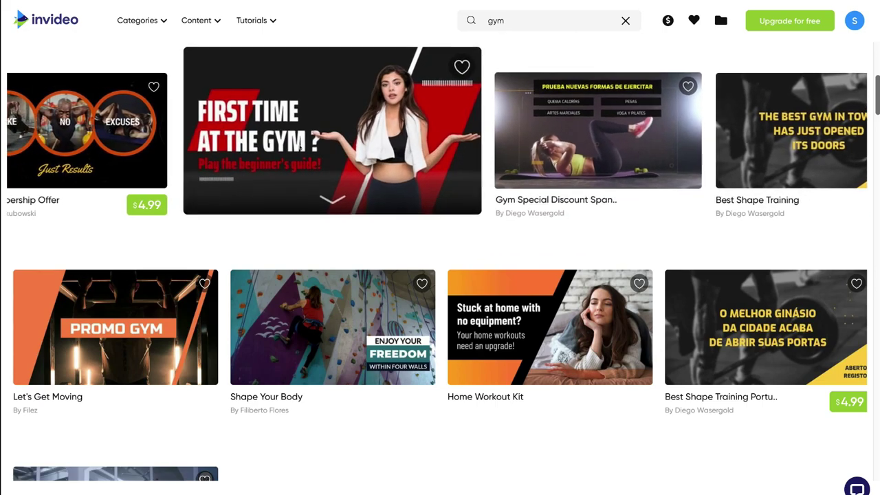
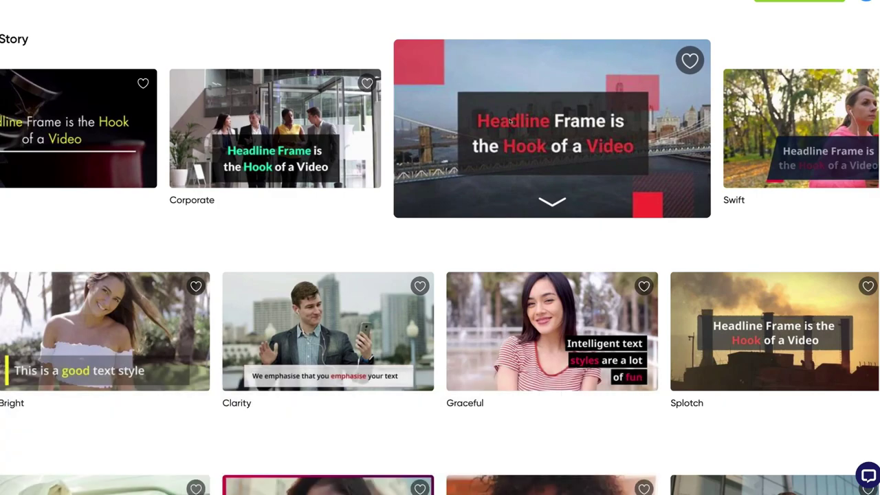
# Preview the Square Pix text-to-video theme in Wide (16:9) format, and switch to the Blank Canvas start options
pyautogui.click(511, 121)
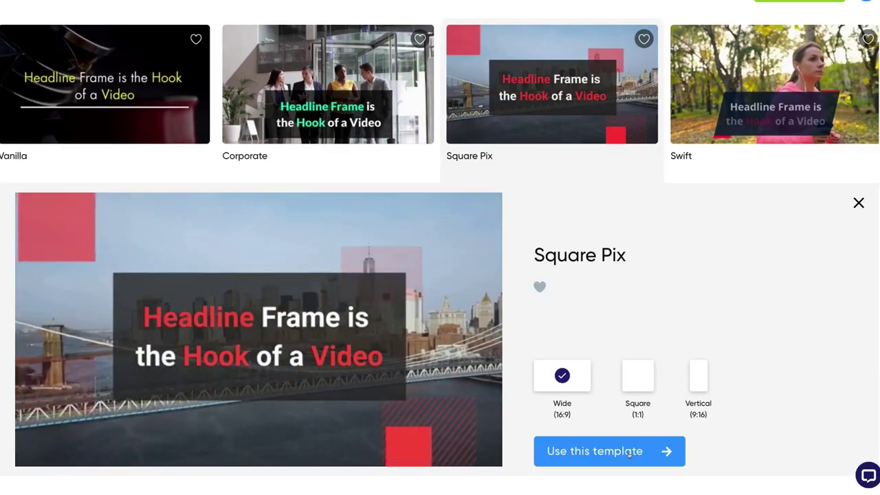
pyautogui.moveTo(339, 282)
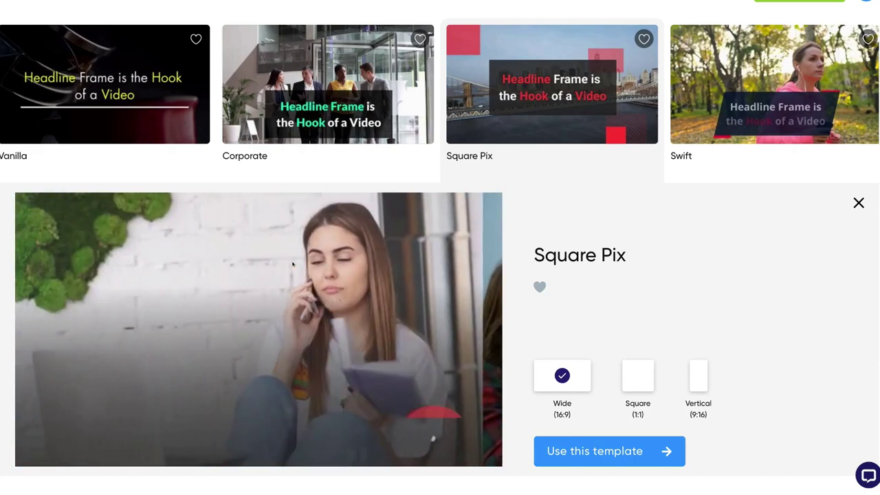
pyautogui.scroll(5, 502, 163)
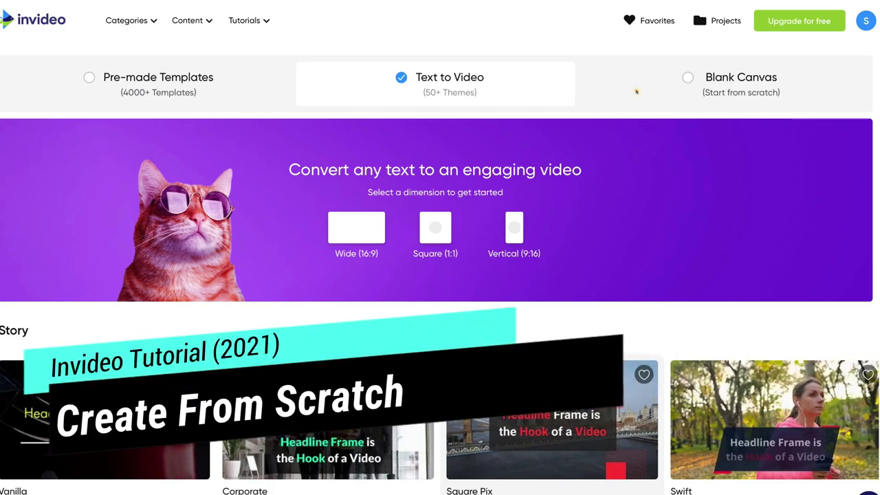
pyautogui.click(633, 91)
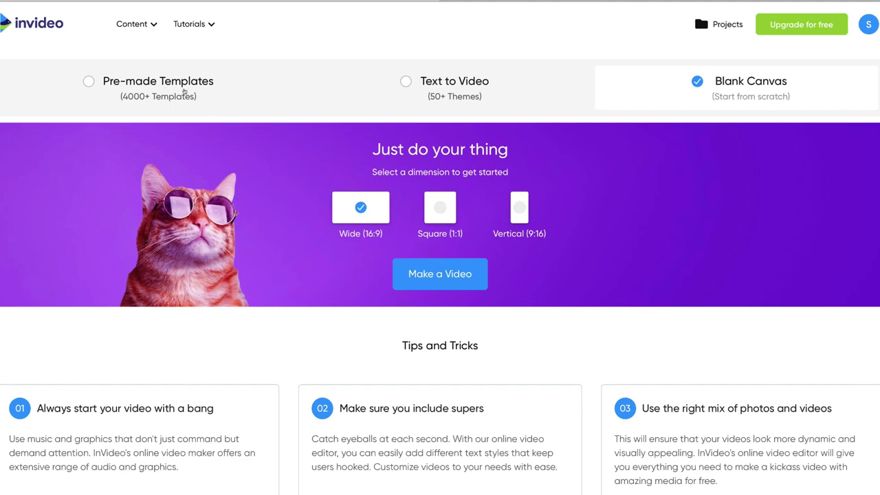
# Return to the Pre-made Templates and browse the sections from What's Hot to Recently Added
pyautogui.click(219, 89)
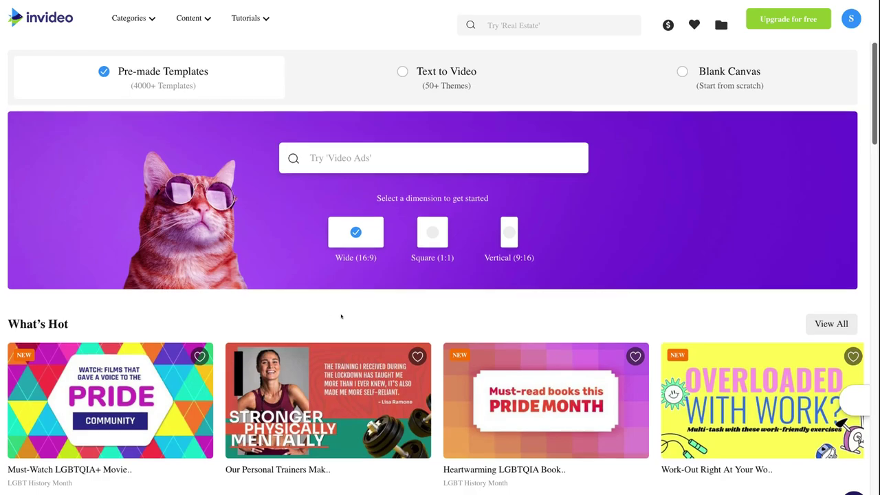
pyautogui.scroll(-3, 342, 315)
pyautogui.scroll(-8, 342, 316)
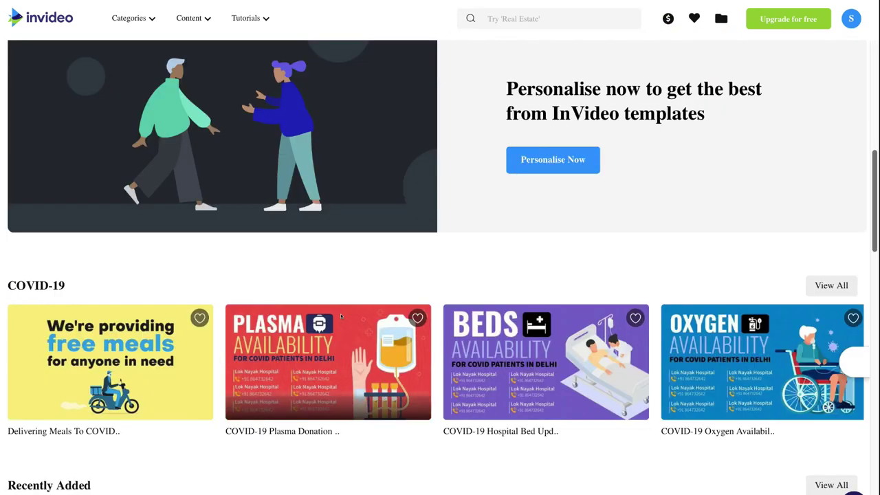
pyautogui.scroll(-1, 340, 317)
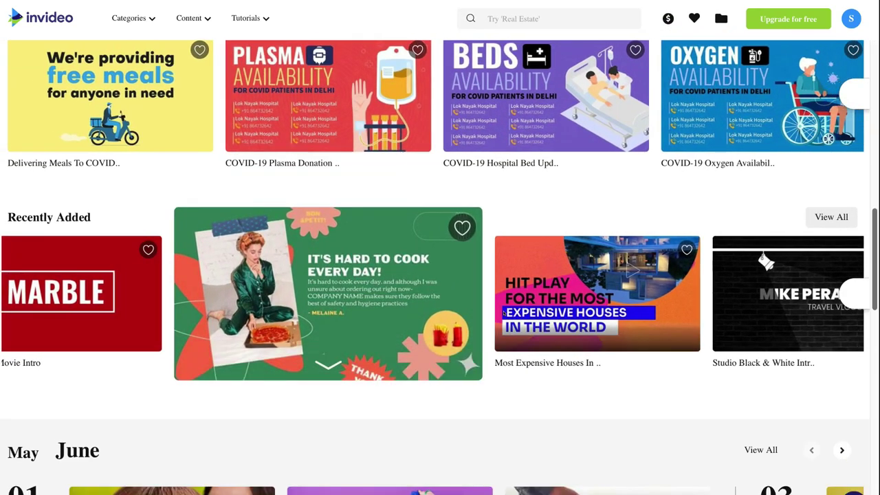
pyautogui.scroll(11, 541, 279)
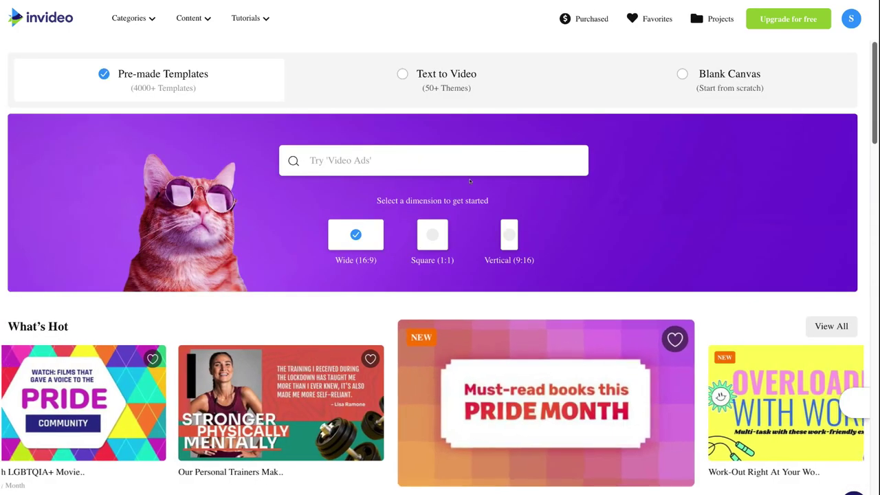
# Search the pre-made templates for "Gym ad" and start a project from the Gym Beginner's Guide template in Wide (16:9)
pyautogui.click(354, 164)
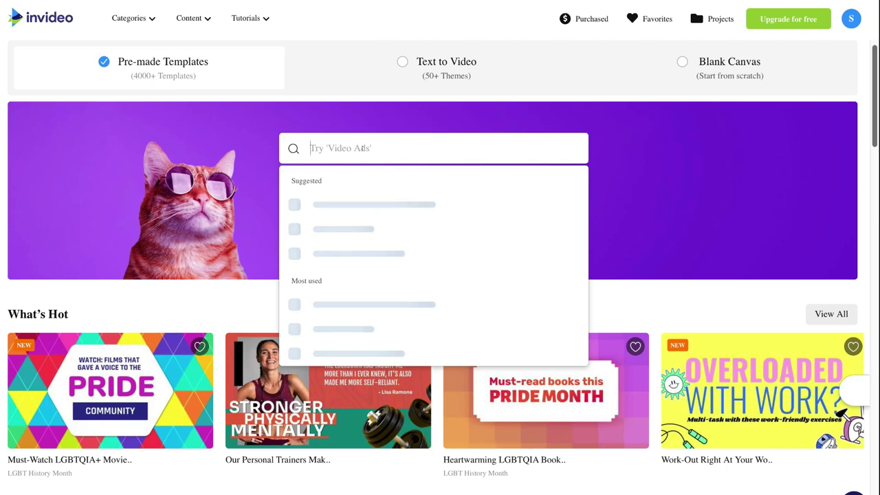
pyautogui.write('gym')
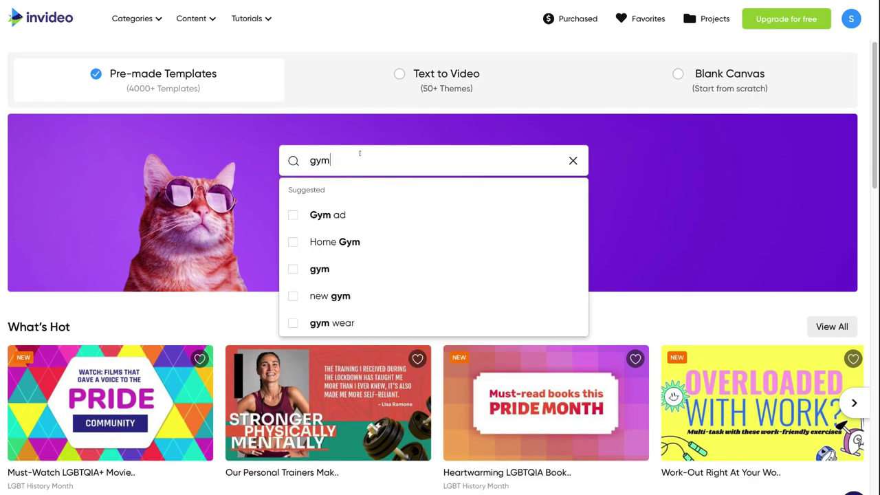
pyautogui.click(356, 215)
pyautogui.scroll(-4, 341, 144)
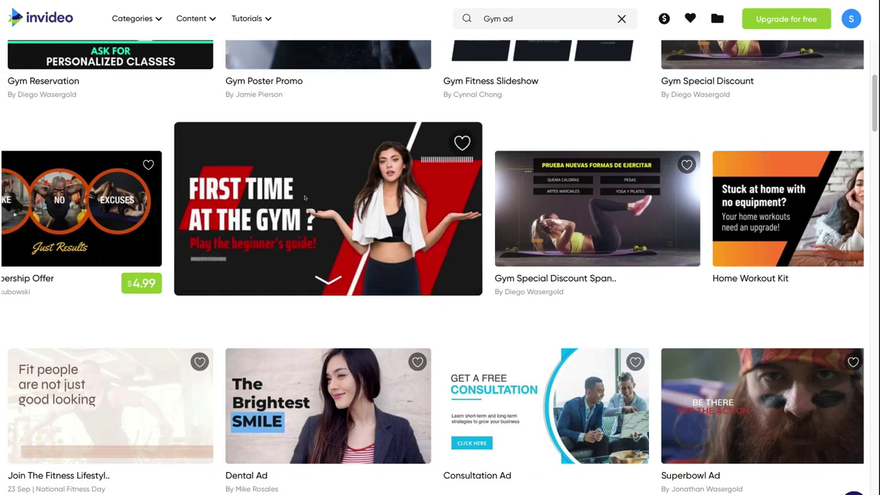
pyautogui.click(371, 203)
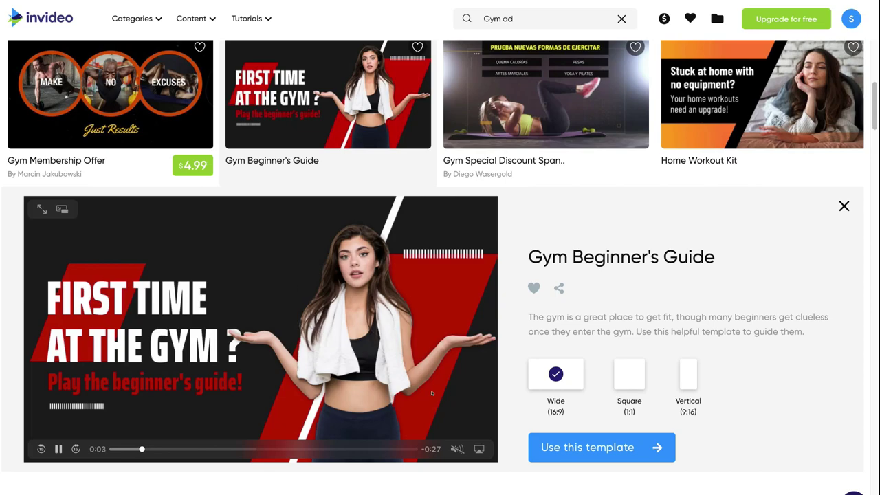
pyautogui.click(621, 448)
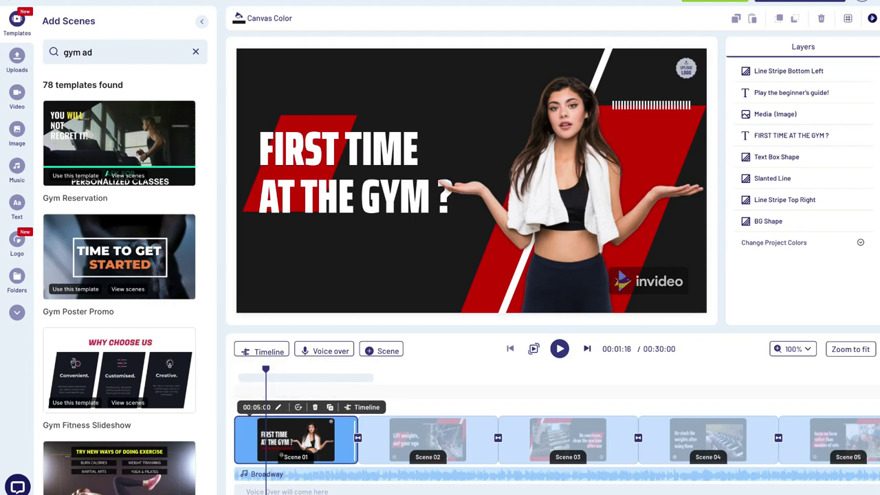
# View Scenes 02, 03 and 04 of the gym video, and return to Scene 01
pyautogui.click(415, 443)
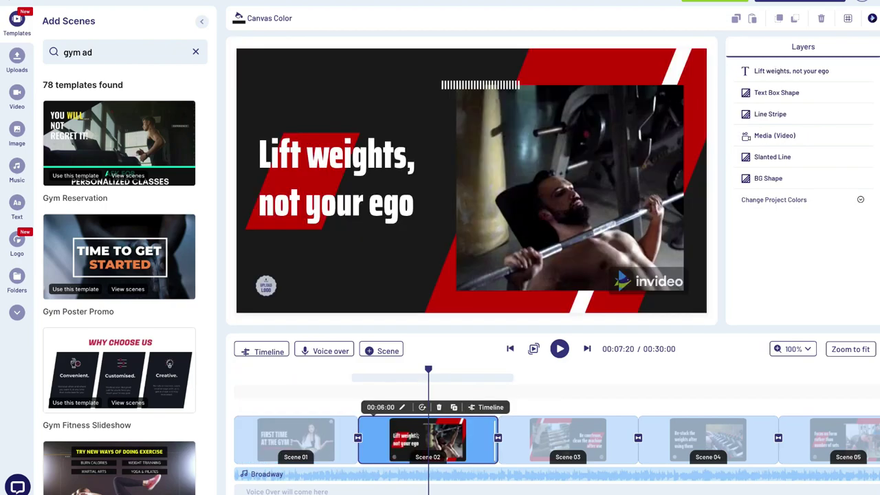
pyautogui.click(547, 440)
pyautogui.click(668, 440)
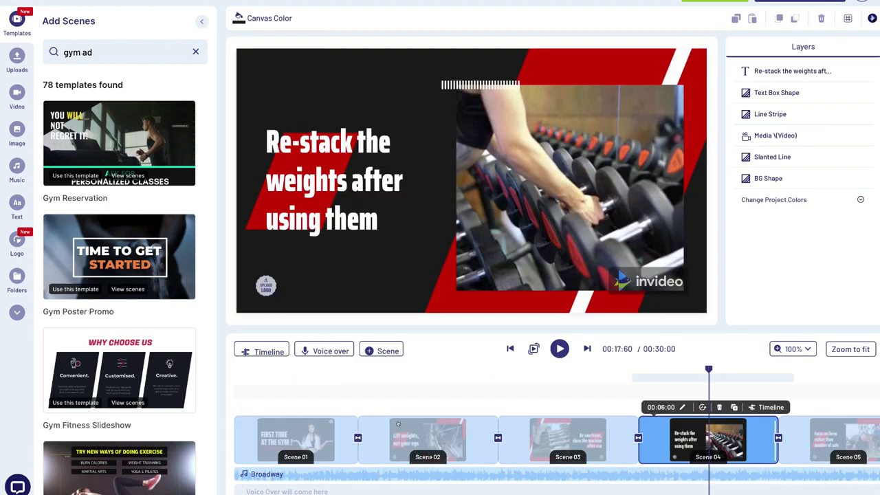
pyautogui.click(308, 426)
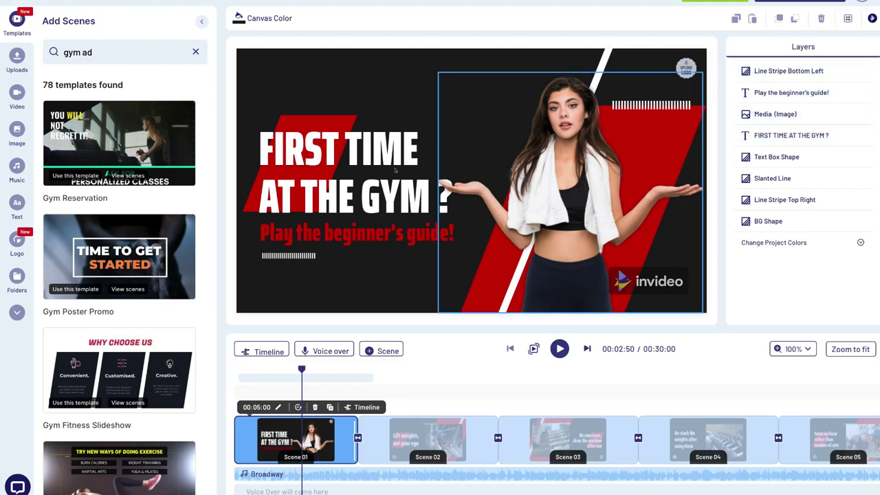
# Set the start time of the Line Stripe Bottom Left layer in Scene 01 to 1.67 s
pyautogui.click(784, 71)
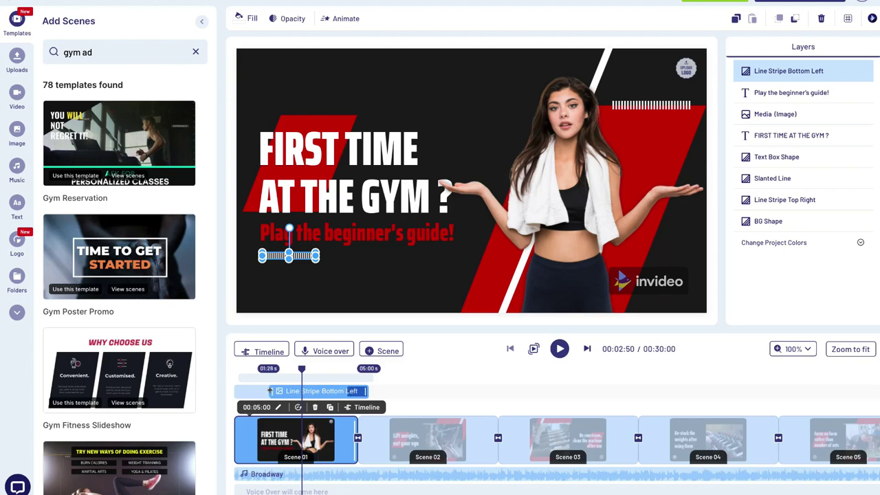
pyautogui.moveTo(276, 391); pyautogui.dragTo(278, 391)
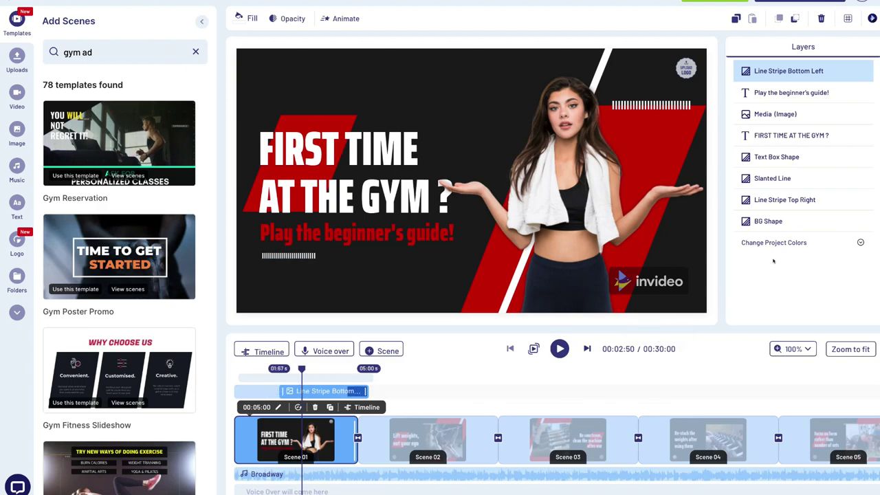
pyautogui.moveTo(773, 229)
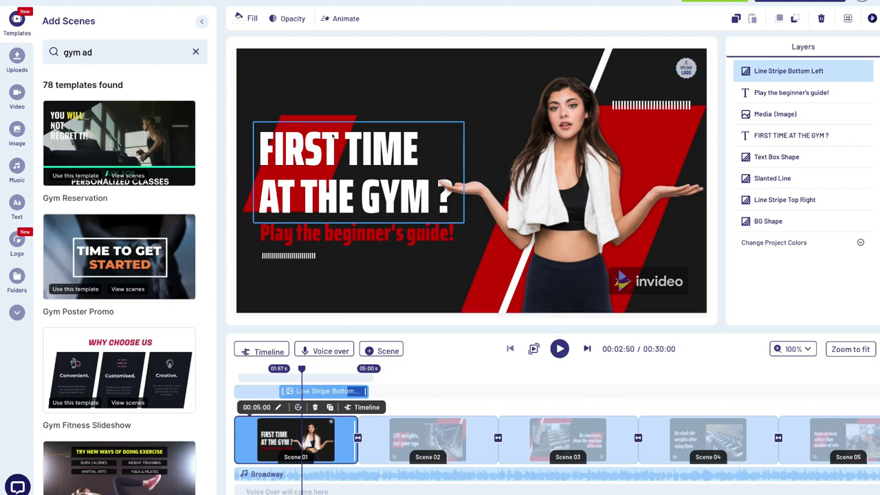
# Open the text of the "FIRST TIME AT THE GYM ?" heading for editing, and move the playhead to the start of Scene 01
pyautogui.click(389, 146)
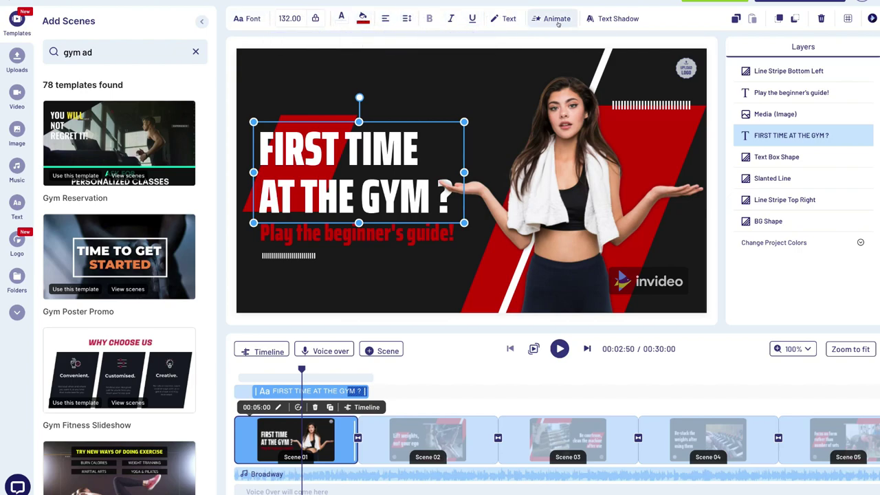
pyautogui.click(501, 19)
pyautogui.moveTo(145, 71); pyautogui.dragTo(45, 68)
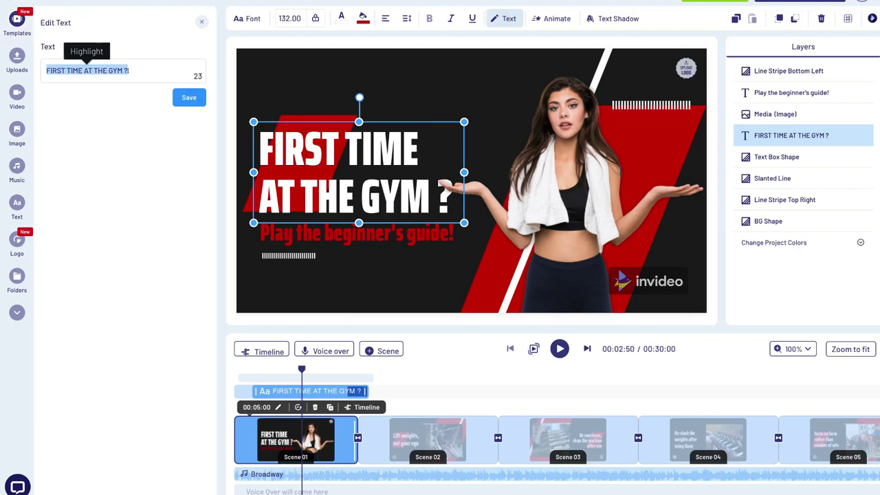
pyautogui.click(134, 96)
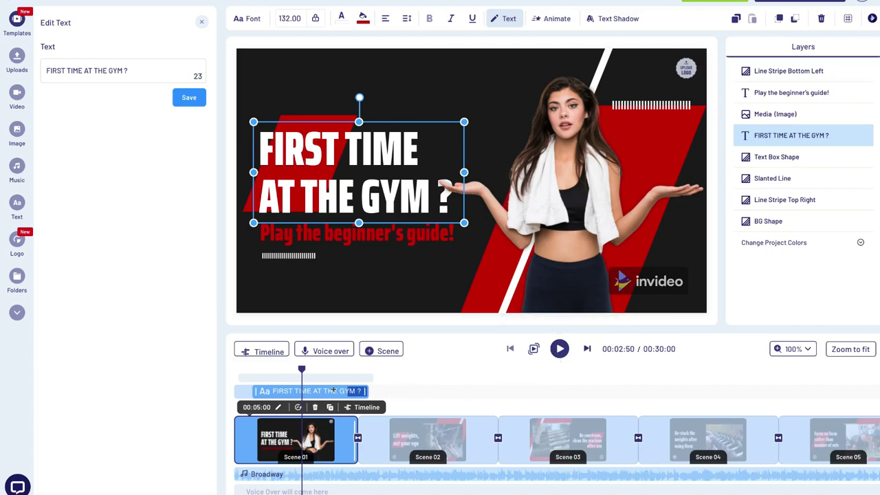
pyautogui.moveTo(301, 369); pyautogui.dragTo(235, 369)
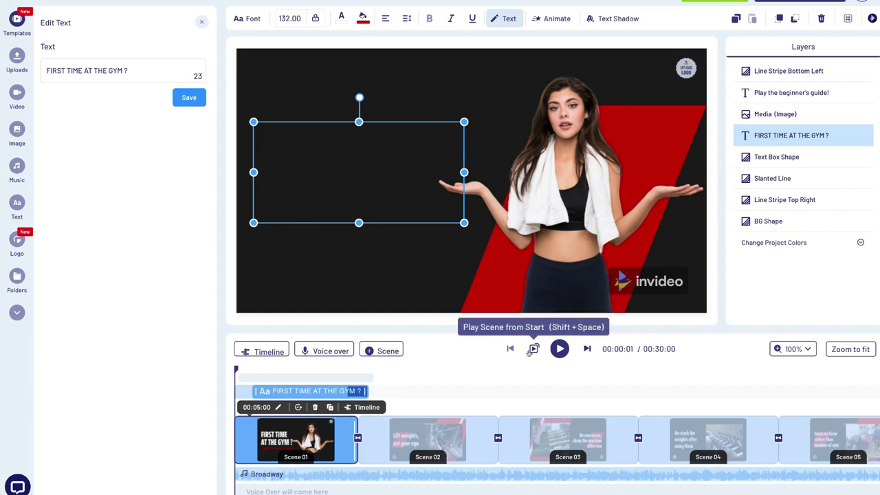
# Select Scene 02 and browse the gym ad templates offered for adding scenes, down to Gym Special Discount Spanish
pyautogui.click(436, 432)
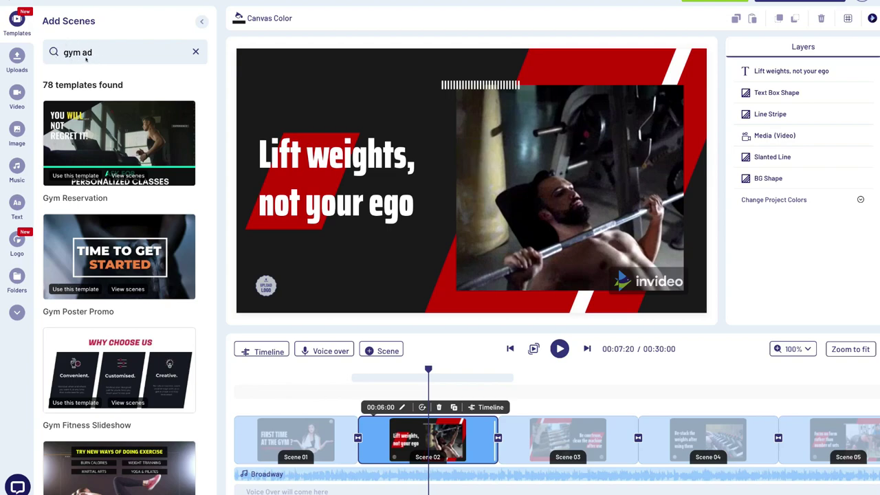
pyautogui.scroll(-3, 127, 138)
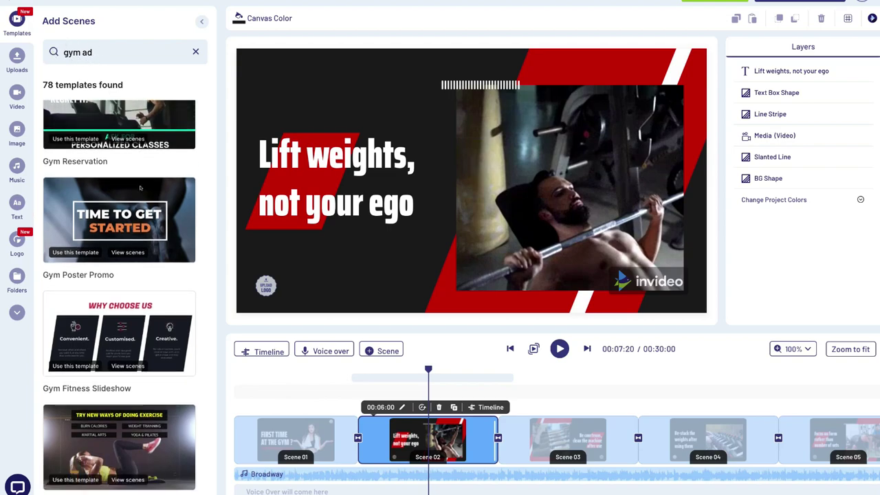
pyautogui.scroll(-3, 139, 187)
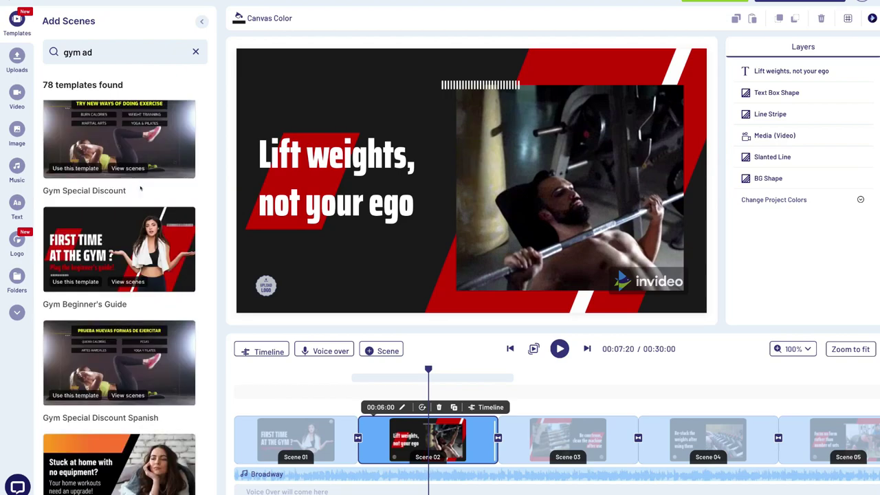
# Look at the uploads area, and search the stock videos for "gym"
pyautogui.scroll(3, 140, 187)
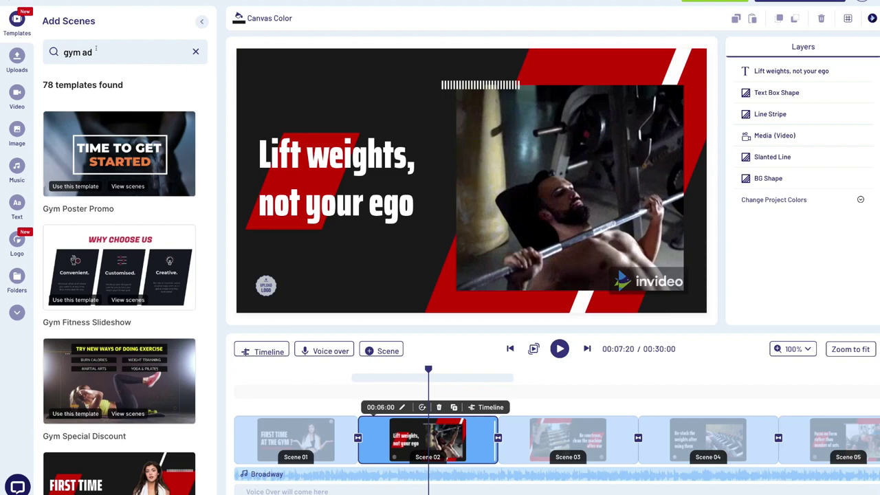
pyautogui.click(17, 57)
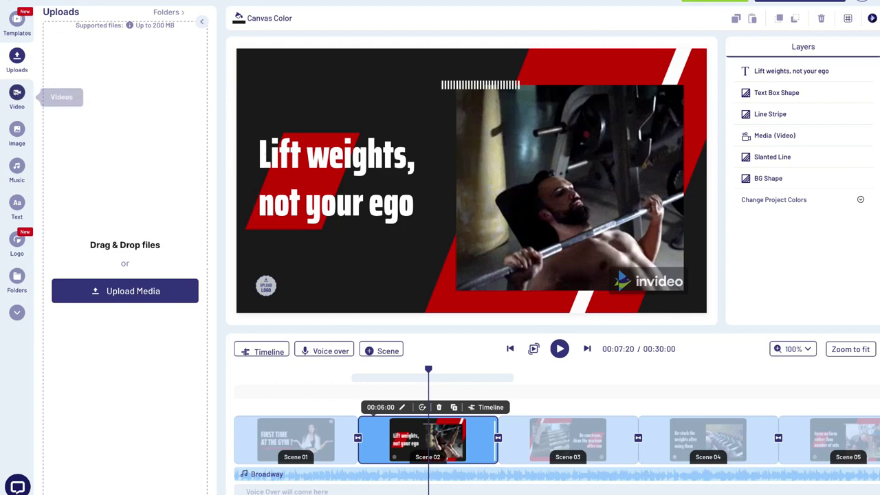
pyautogui.click(16, 93)
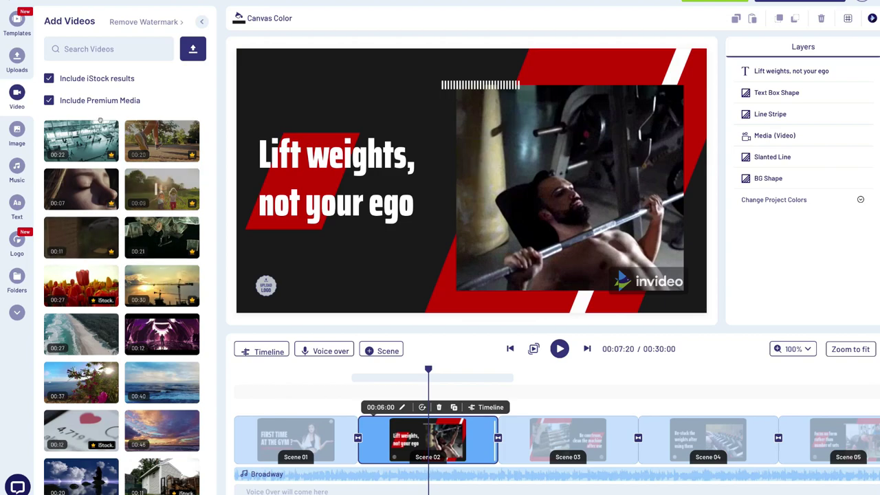
pyautogui.click(66, 49)
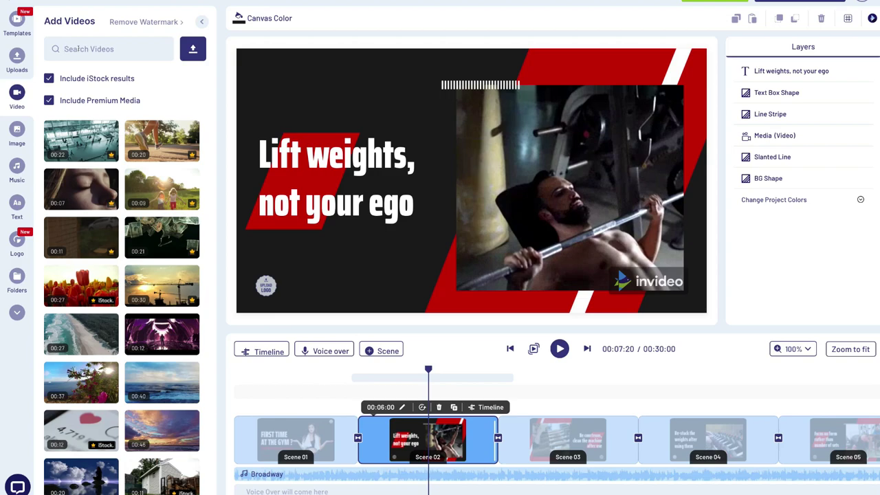
pyautogui.write('gym')
pyautogui.press('Return')
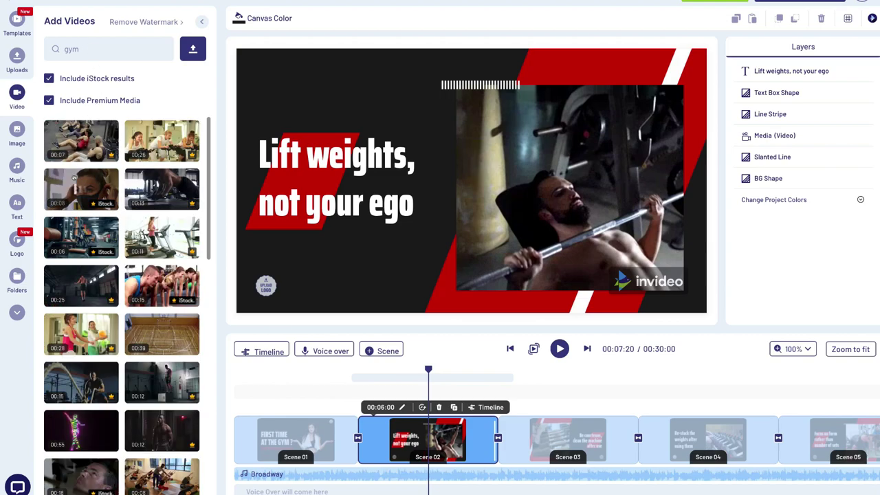
# Replace the video in Scene 02 with the full 00:07 gym clip of people exercising on mats
pyautogui.click(92, 137)
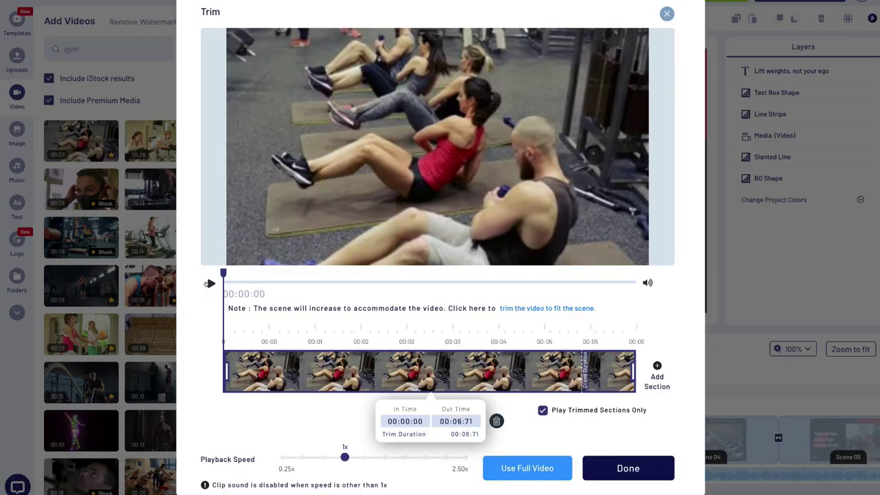
pyautogui.click(209, 283)
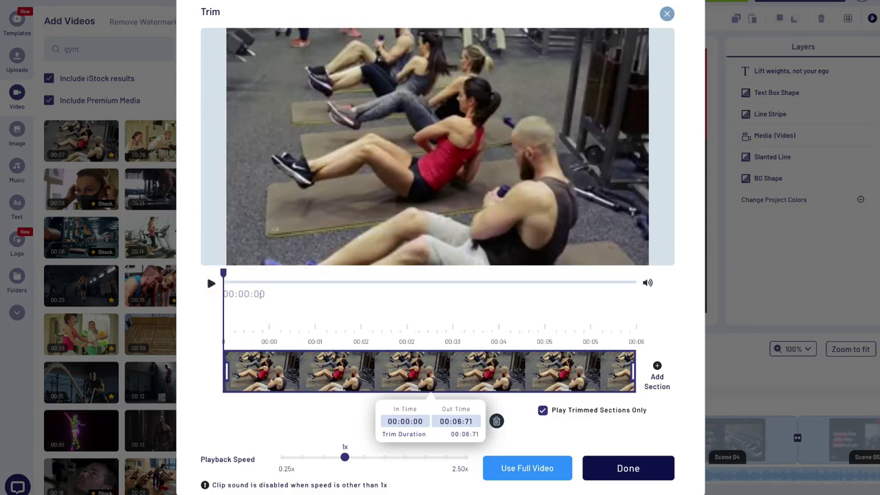
pyautogui.click(665, 13)
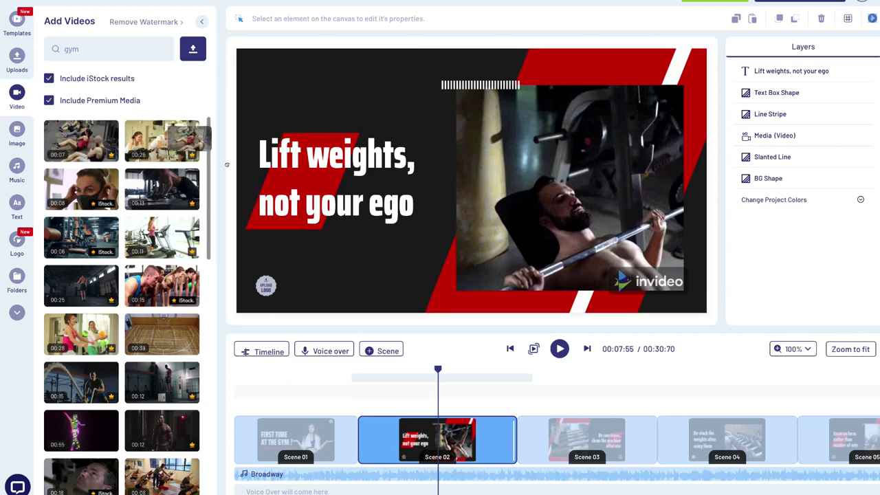
pyautogui.moveTo(227, 165); pyautogui.dragTo(566, 195)
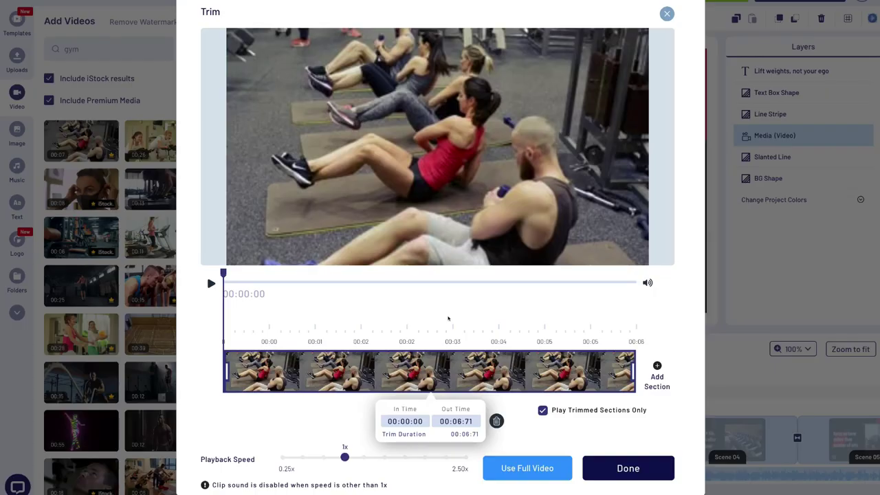
pyautogui.click(617, 468)
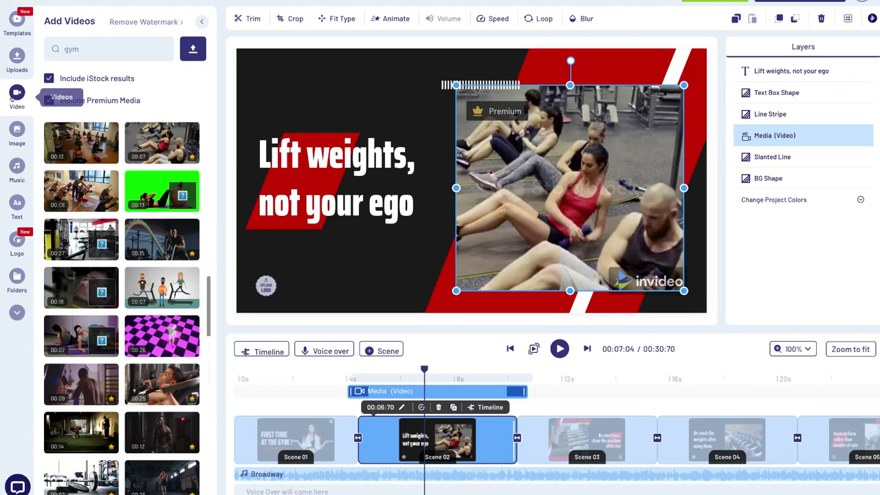
# View the stock images, browse the Chill Out music tracks, and preview Back In My Day
pyautogui.click(18, 128)
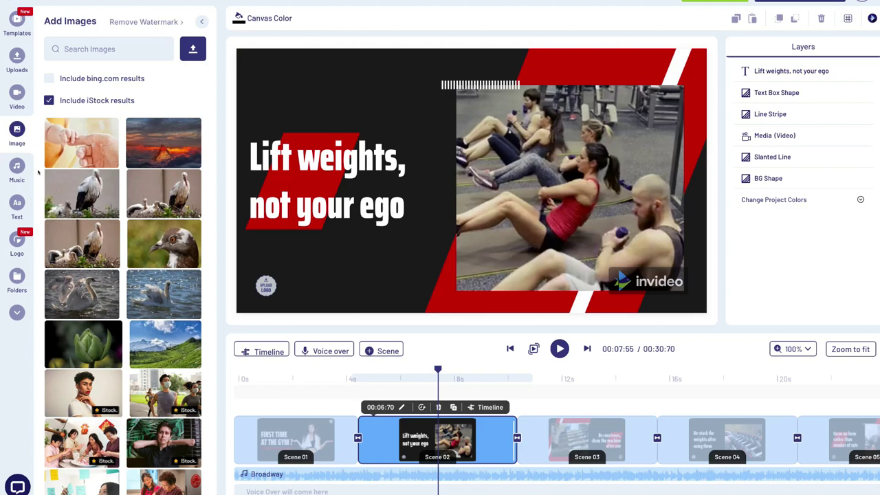
pyautogui.click(16, 168)
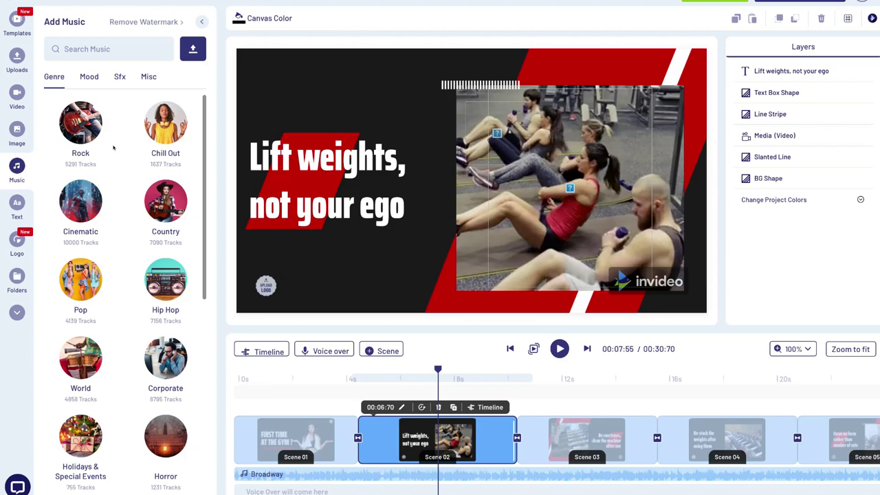
pyautogui.click(166, 123)
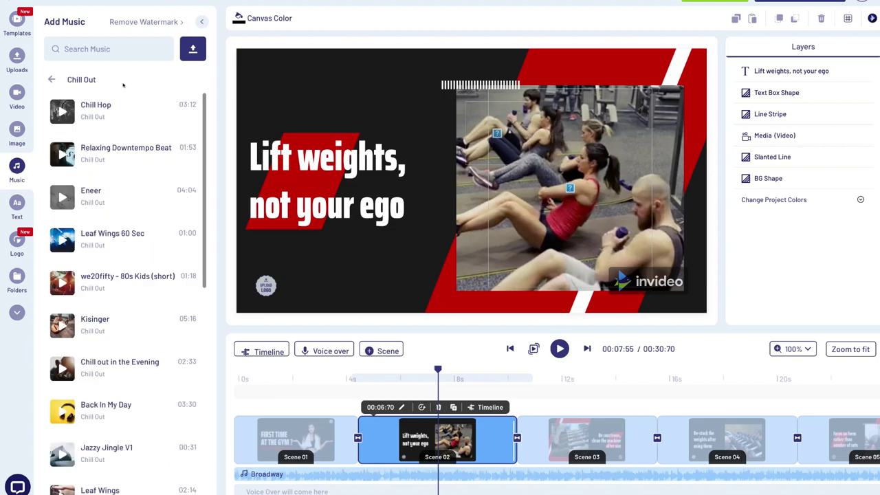
pyautogui.moveTo(203, 135); pyautogui.dragTo(204, 254)
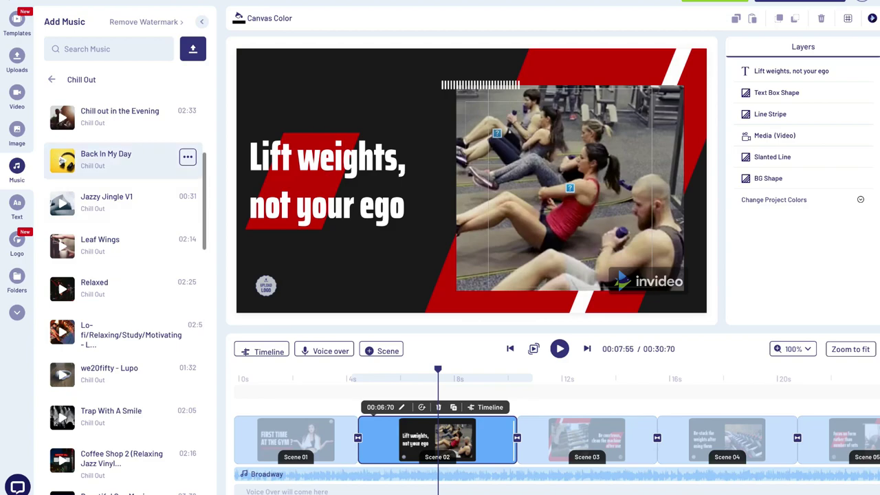
pyautogui.click(61, 158)
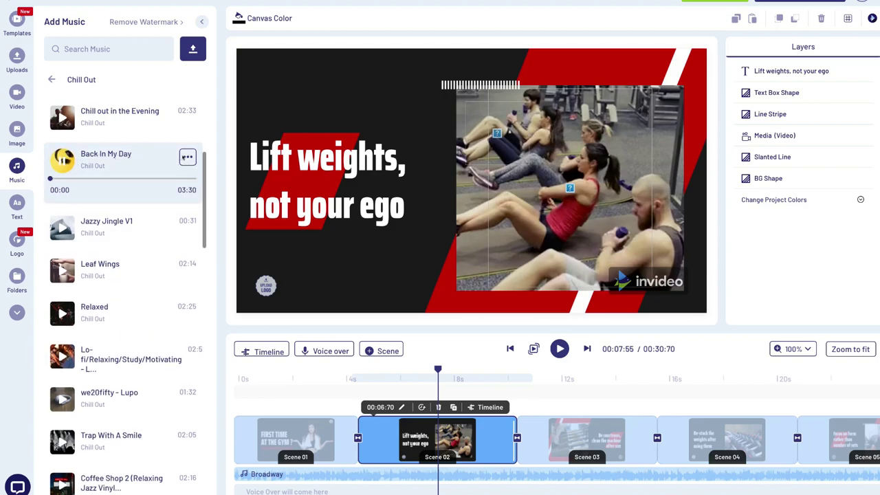
# View the options for adding Back In My Day to the video and for editing the Broadway music track
pyautogui.click(188, 158)
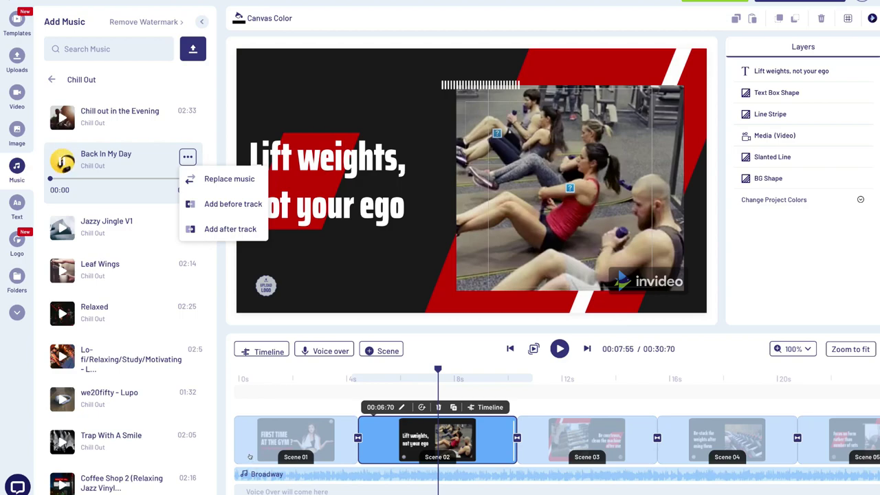
pyautogui.moveTo(262, 474)
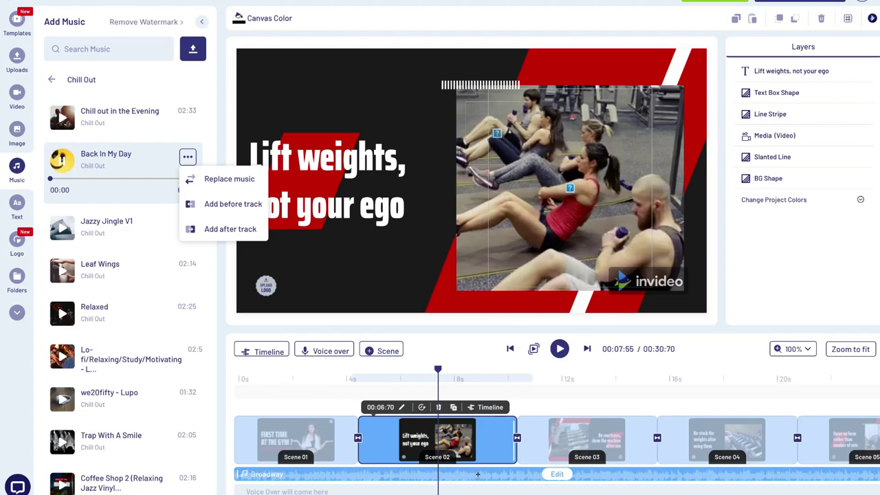
pyautogui.click(547, 474)
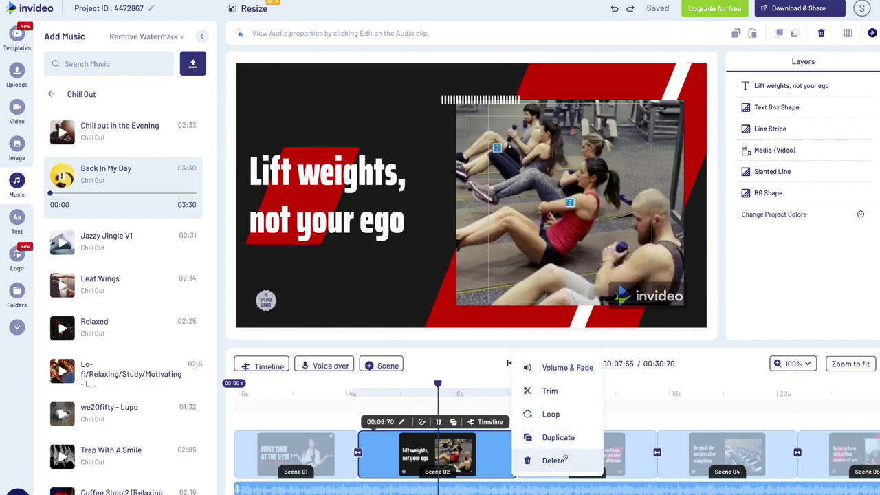
# Browse the ready-made text styles and add the Classic "YOU CAN DO THIS" text to Scene 02
pyautogui.click(16, 222)
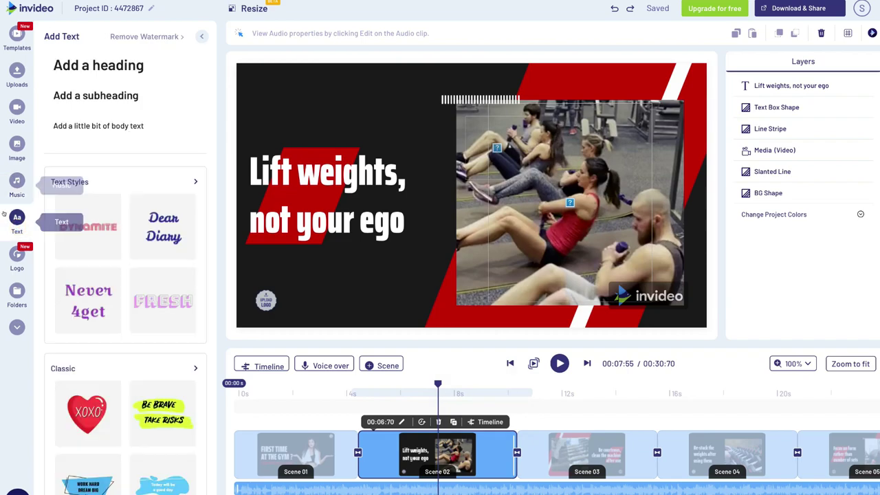
pyautogui.scroll(-3, 171, 147)
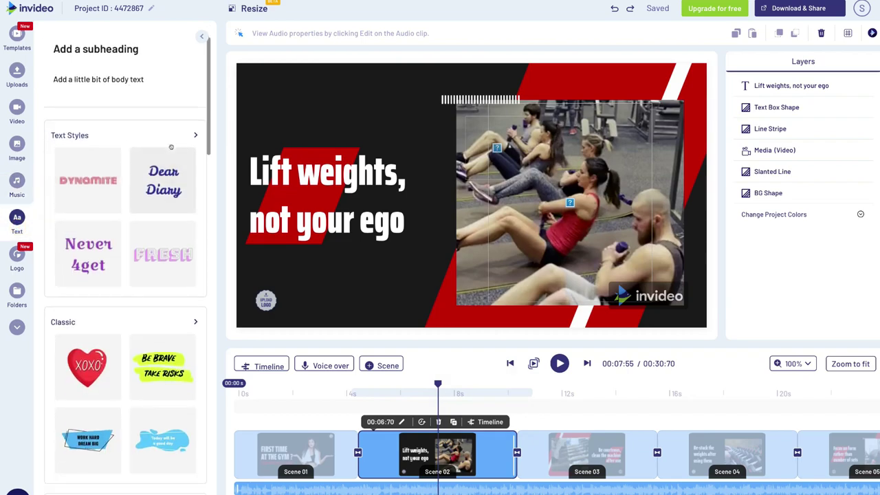
pyautogui.scroll(-5, 171, 146)
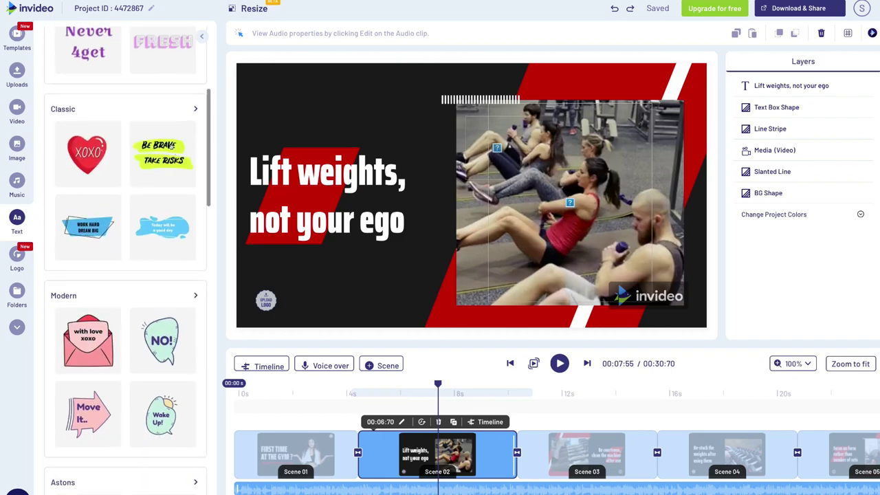
pyautogui.scroll(-2, 171, 147)
pyautogui.scroll(4, 94, 380)
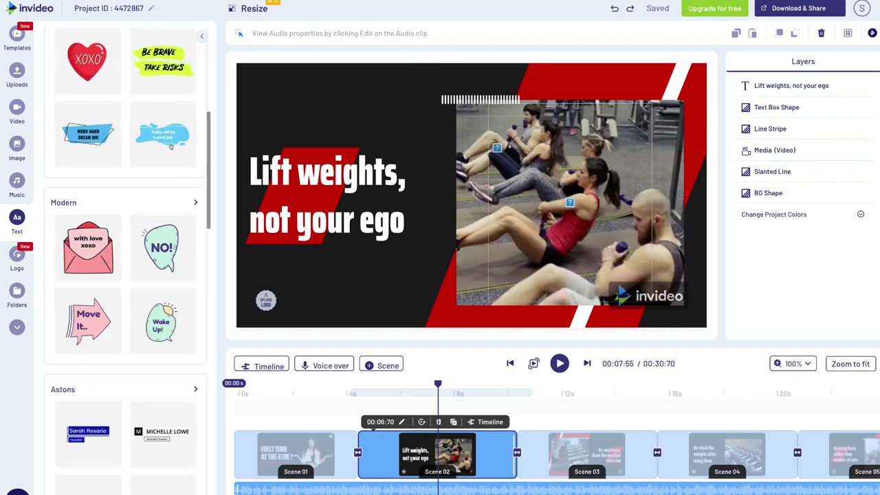
pyautogui.scroll(1, 131, 134)
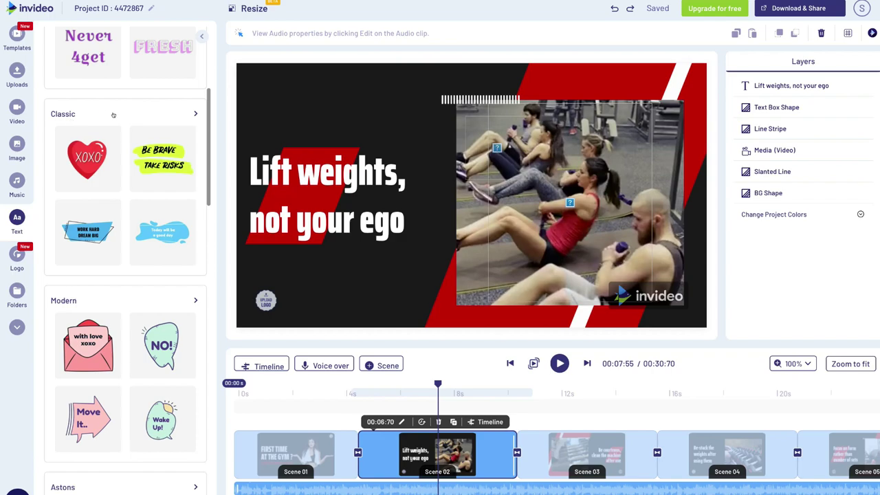
pyautogui.click(122, 115)
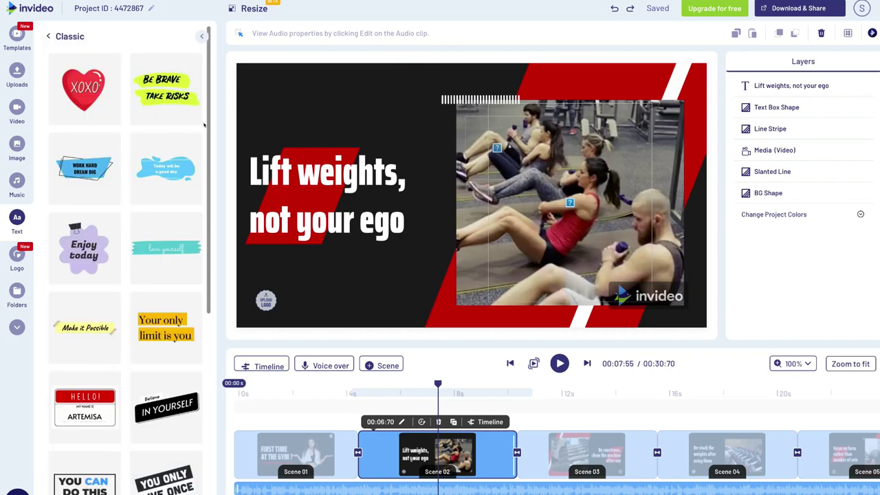
pyautogui.moveTo(206, 126); pyautogui.dragTo(206, 296)
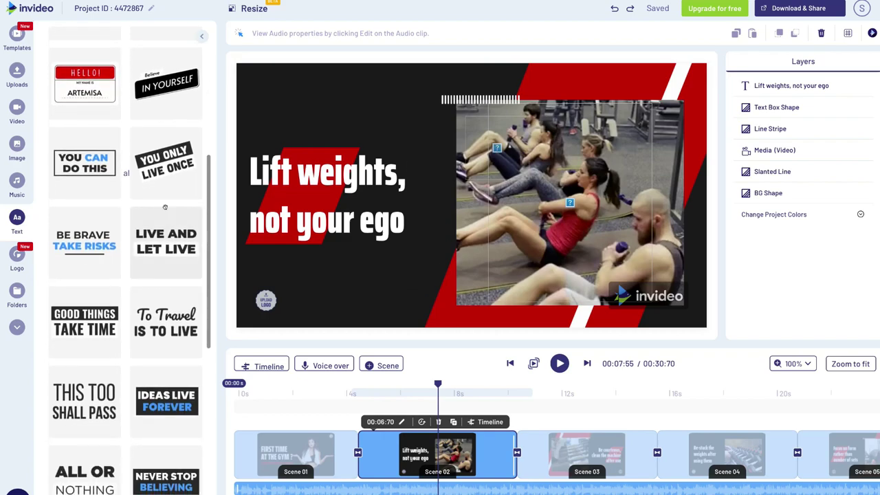
pyautogui.click(88, 164)
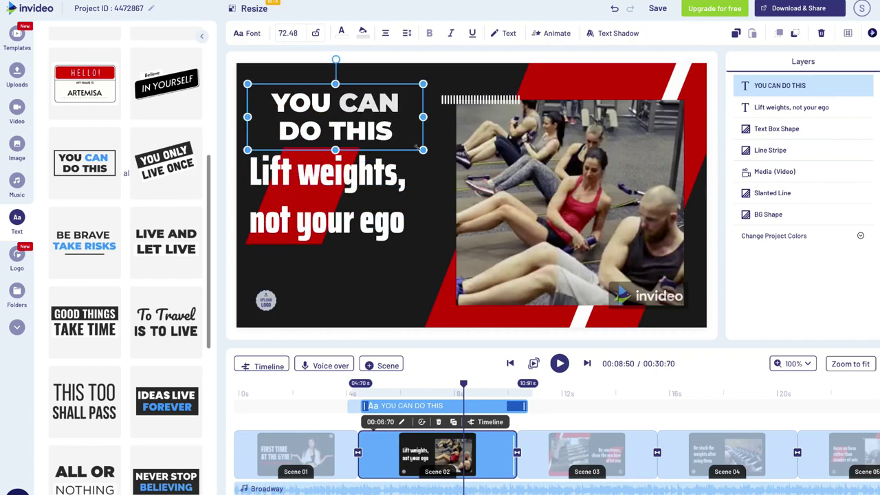
# Shrink the "YOU CAN DO THIS" text to size 52.48, place it above the main heading, and try selecting its wording
pyautogui.moveTo(423, 150); pyautogui.dragTo(379, 133)
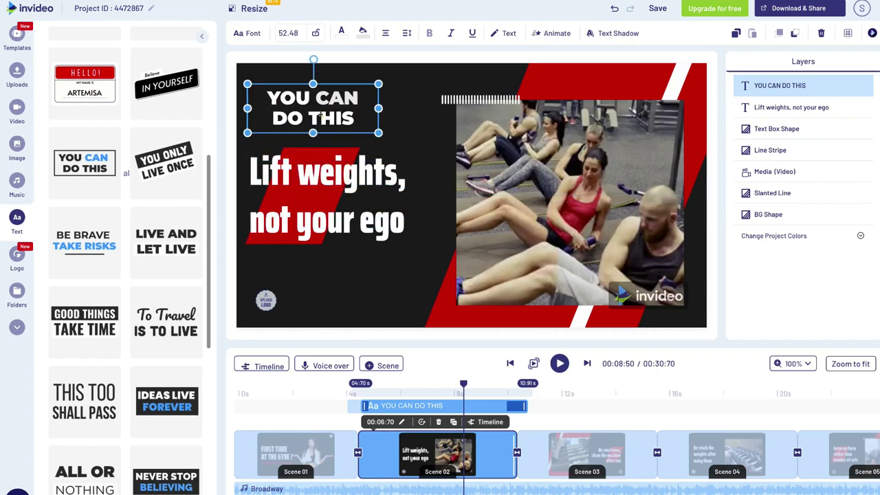
pyautogui.moveTo(320, 117); pyautogui.dragTo(333, 110)
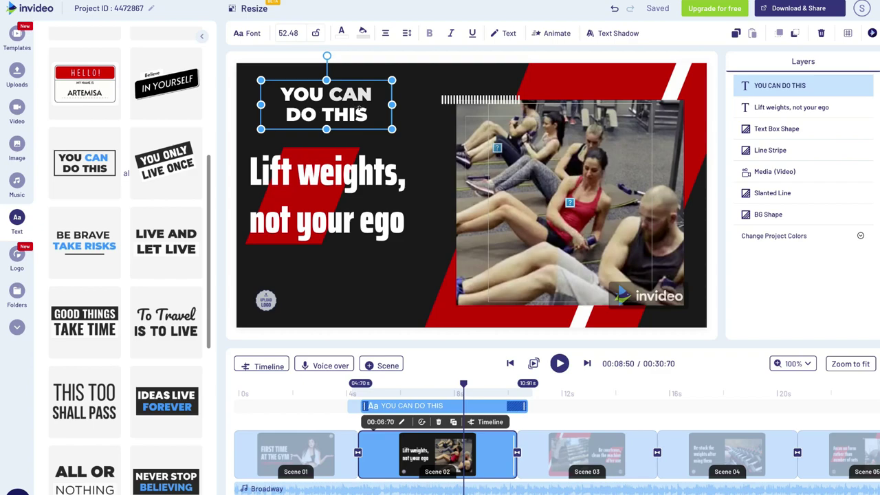
pyautogui.click(365, 111)
pyautogui.moveTo(368, 114); pyautogui.dragTo(281, 92)
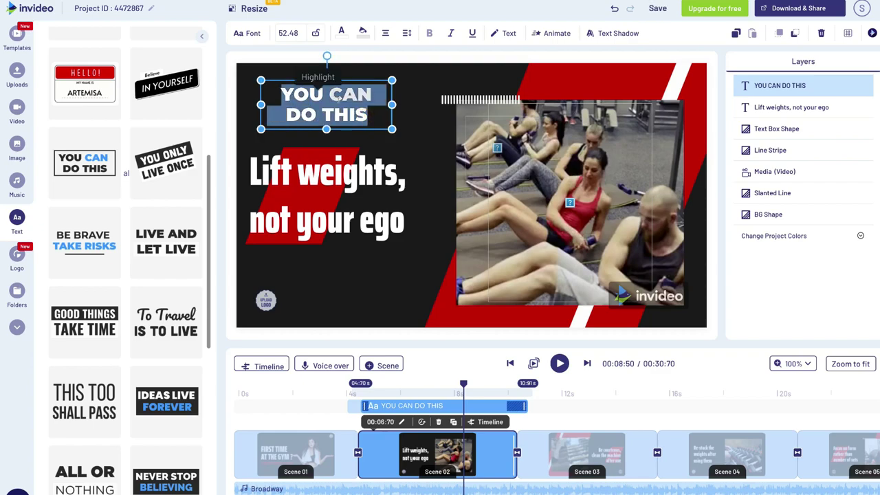
pyautogui.click(369, 114)
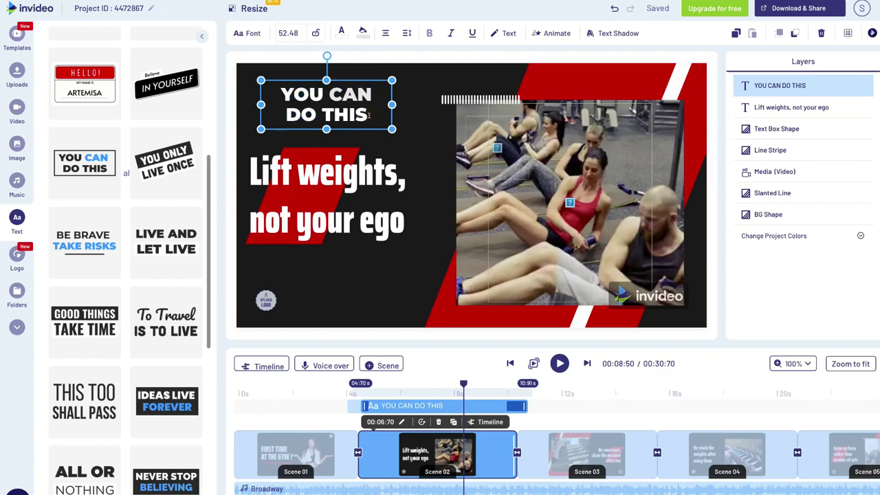
# Delete the "YOU CAN DO THIS" text from Scene 02
pyautogui.click(424, 140)
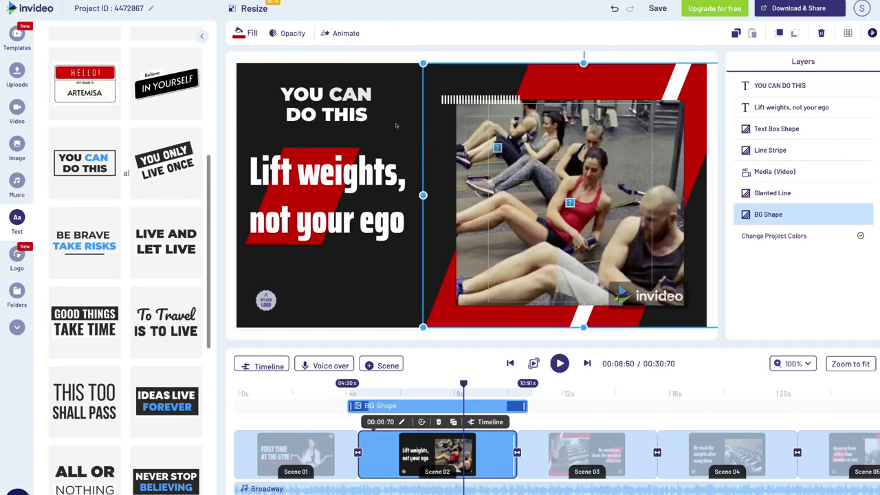
pyautogui.click(358, 107)
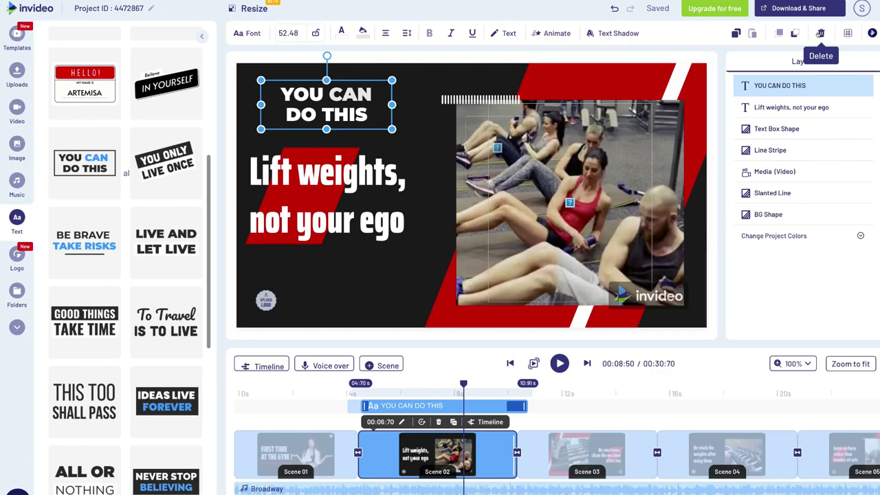
pyautogui.click(821, 33)
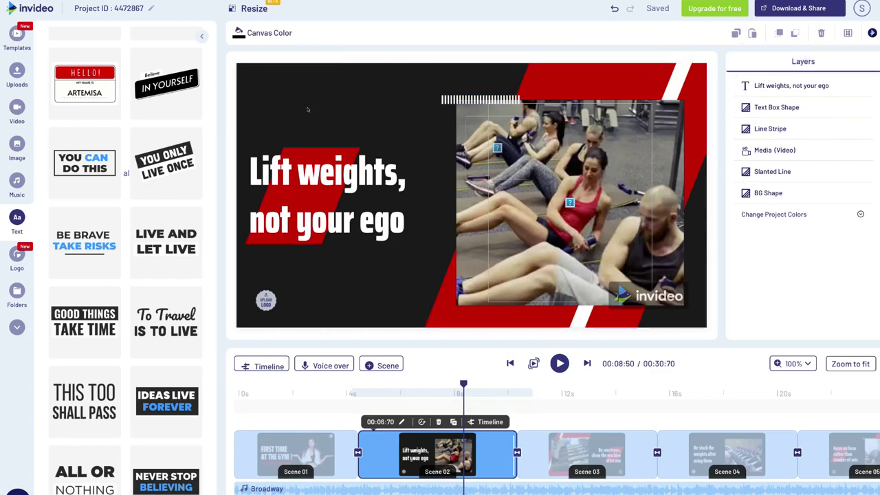
# Open the logo tools and remove the logo placeholder from all scenes of the project
pyautogui.click(10, 259)
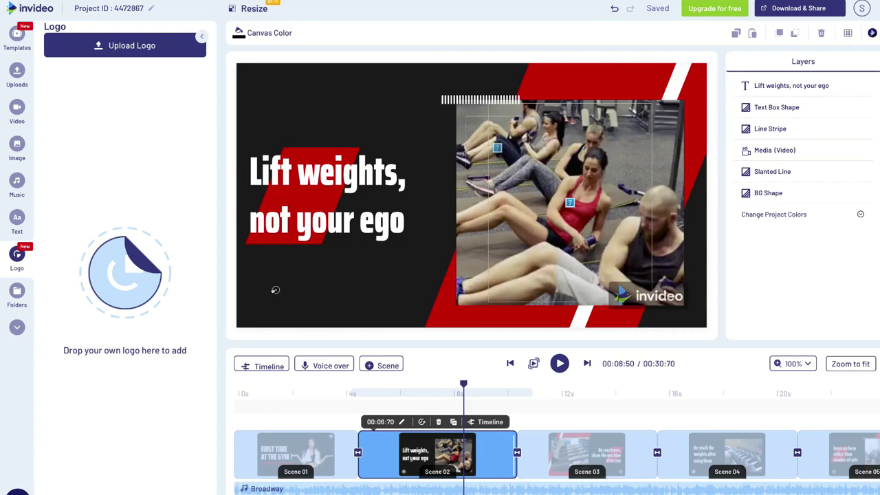
pyautogui.click(275, 290)
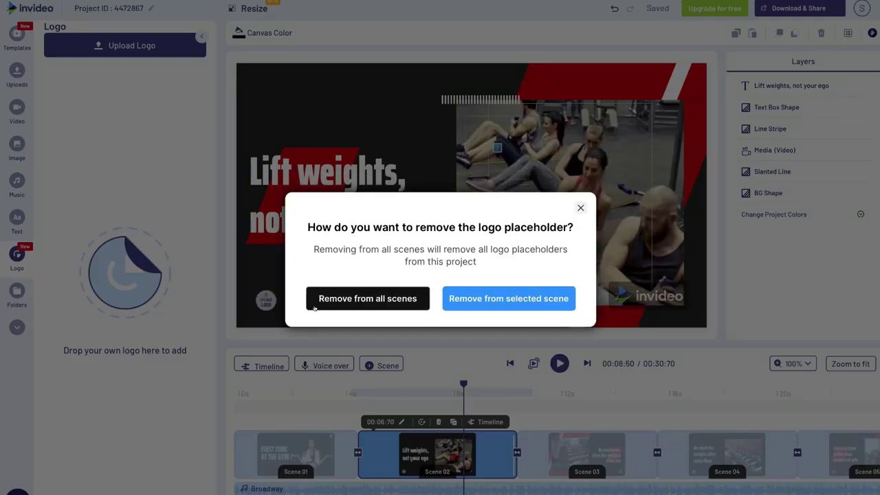
pyautogui.click(386, 300)
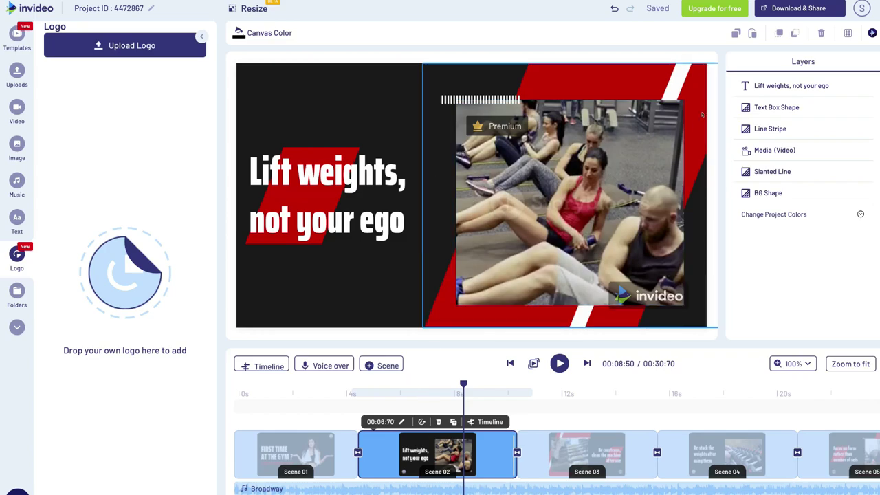
# Move Scene 02's Slanted Line to the front of the layer order, above the "Lift weights, not your ego" text
pyautogui.click(690, 66)
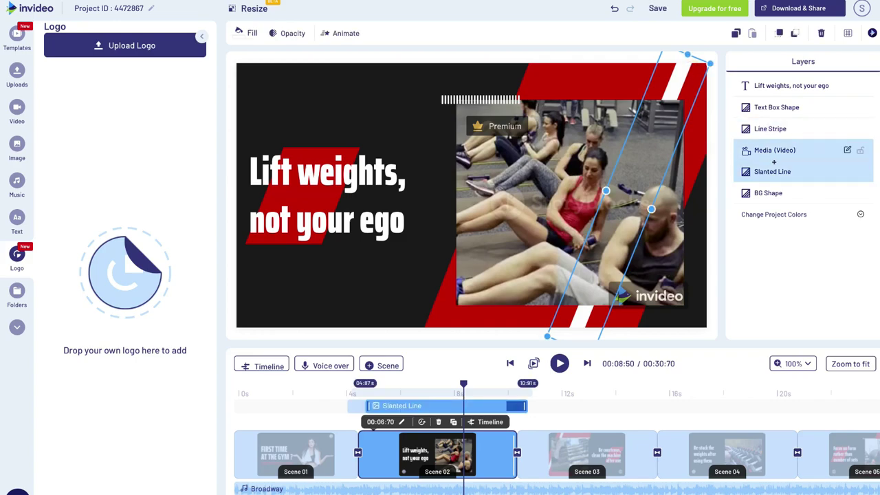
pyautogui.moveTo(783, 171); pyautogui.dragTo(787, 86)
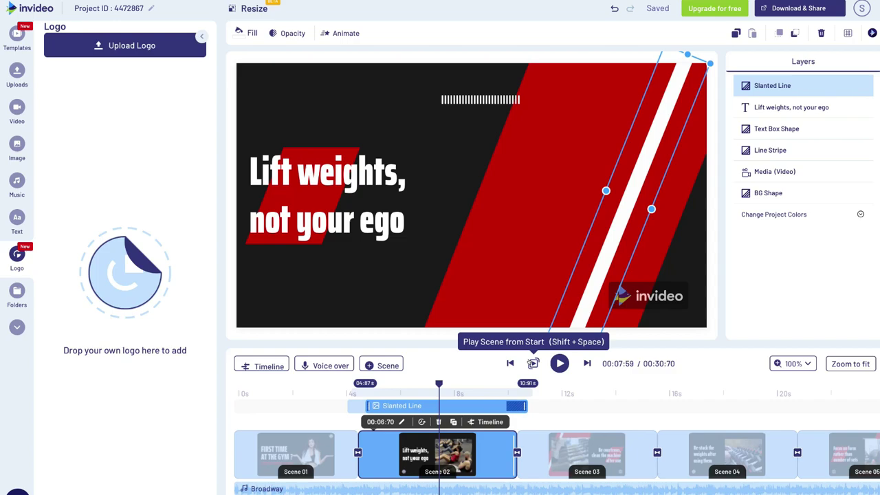
# Open Scene 03 and look through the transitions available between Scene 01 and Scene 02 without changing the current one
pyautogui.click(575, 435)
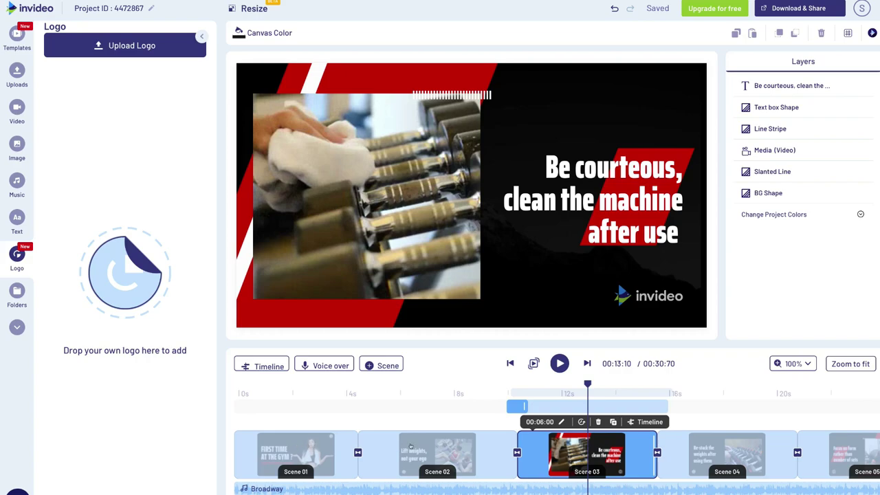
pyautogui.click(357, 453)
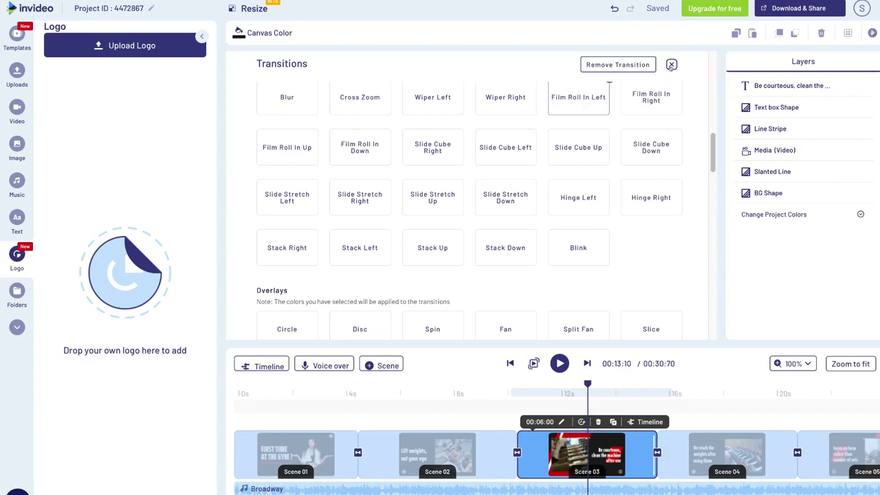
pyautogui.click(671, 64)
# Open Scene 06 and view the options for adding a blank scene or one from a template
pyautogui.scroll(-1, 509, 198)
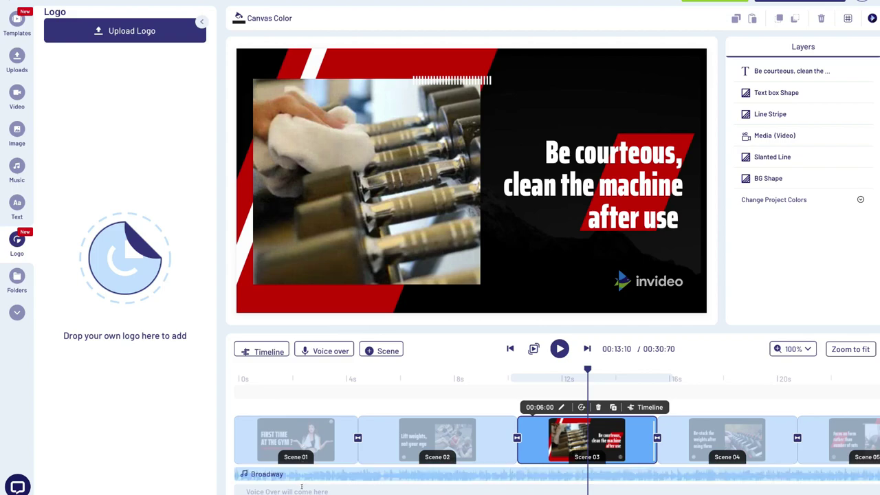
pyautogui.hscroll(10, 557, 440)
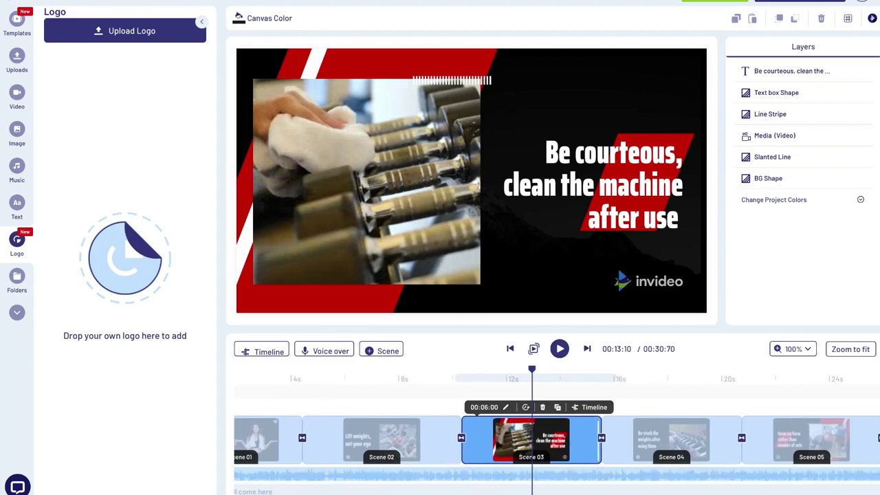
pyautogui.hscroll(1, 557, 440)
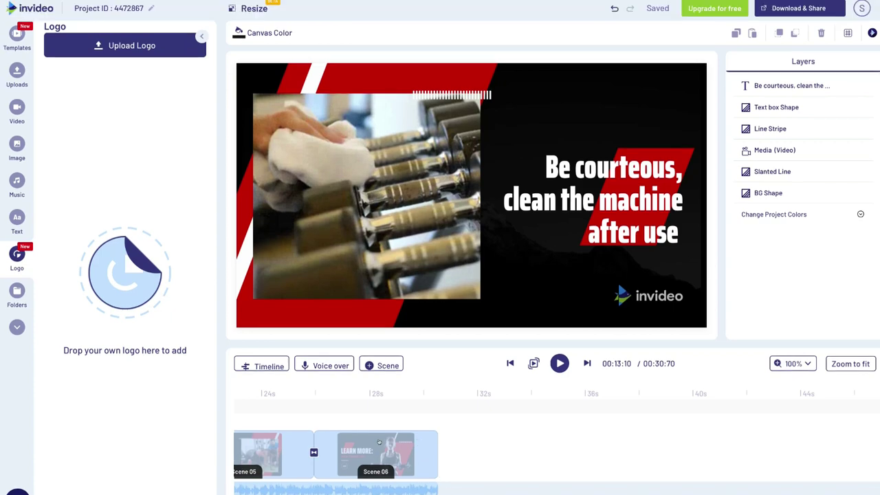
pyautogui.click(381, 431)
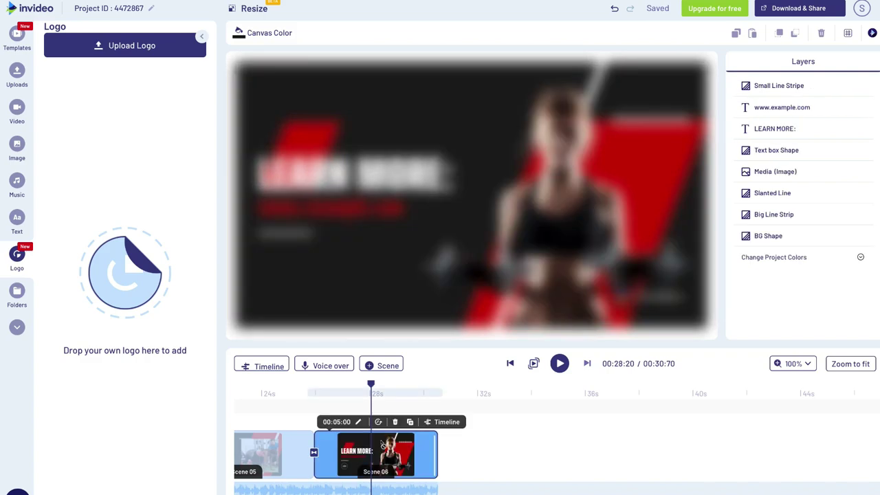
pyautogui.click(369, 366)
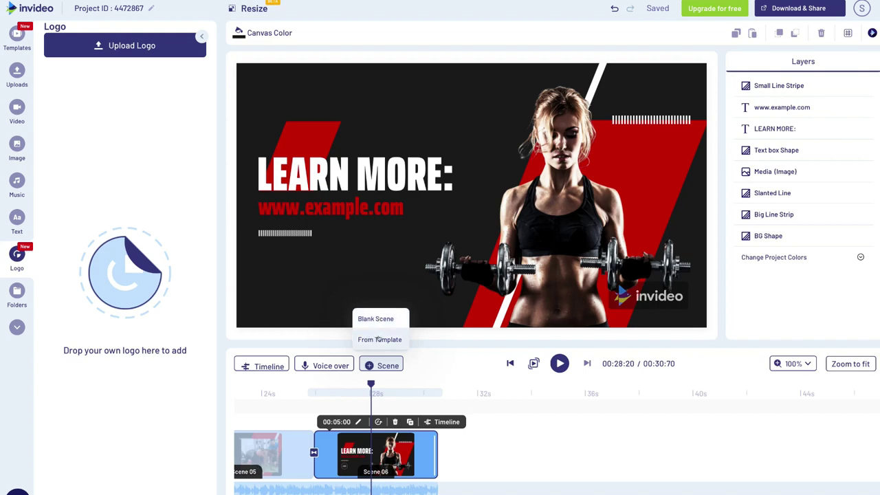
pyautogui.click(378, 339)
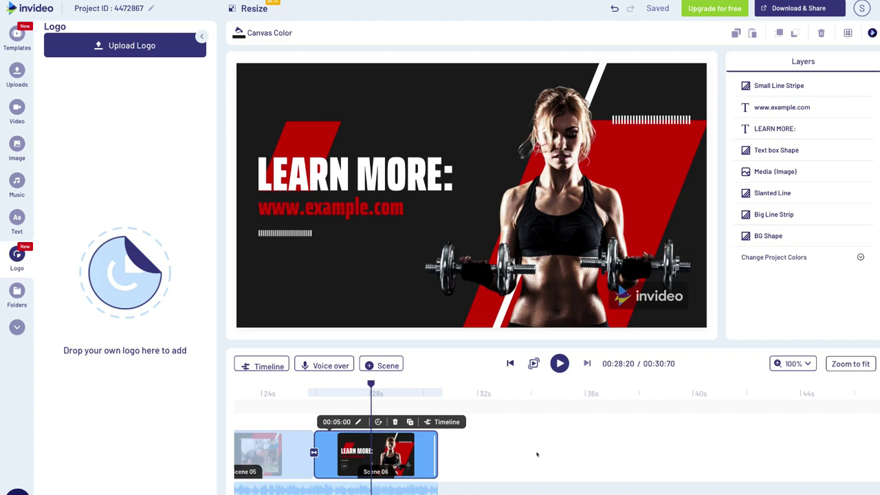
# Return the playhead to the start of Scene 01 and open the download and sharing options for the video
pyautogui.scroll(-2, 537, 454)
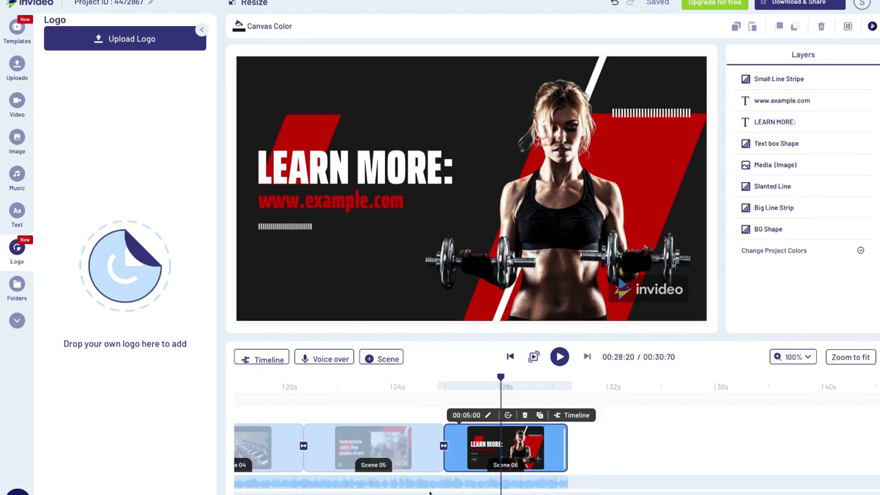
pyautogui.scroll(5, 557, 447)
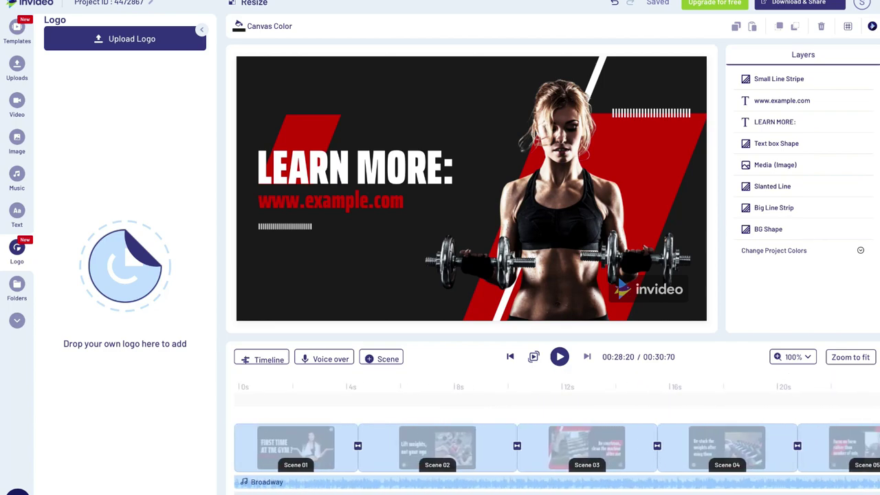
pyautogui.click(237, 382)
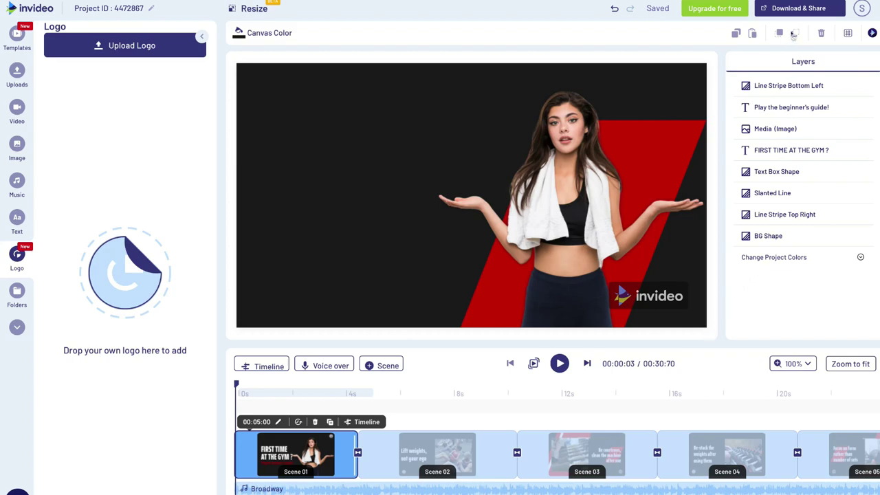
pyautogui.click(810, 8)
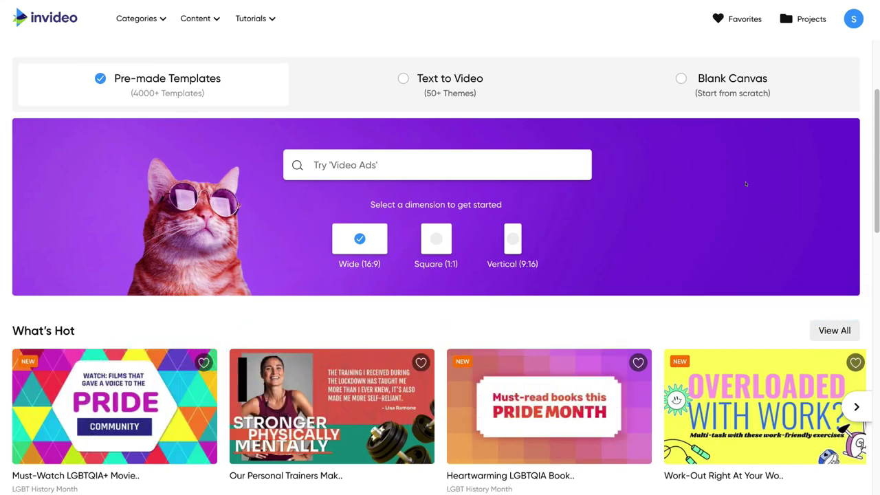
# Open the account's projects list and browse through all the saved drafts and finished videos
pyautogui.click(798, 21)
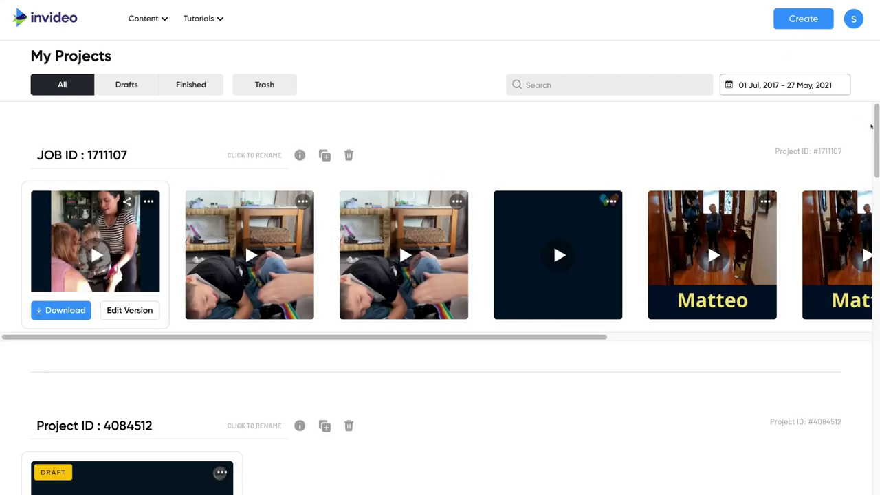
pyautogui.moveTo(875, 127); pyautogui.dragTo(876, 259)
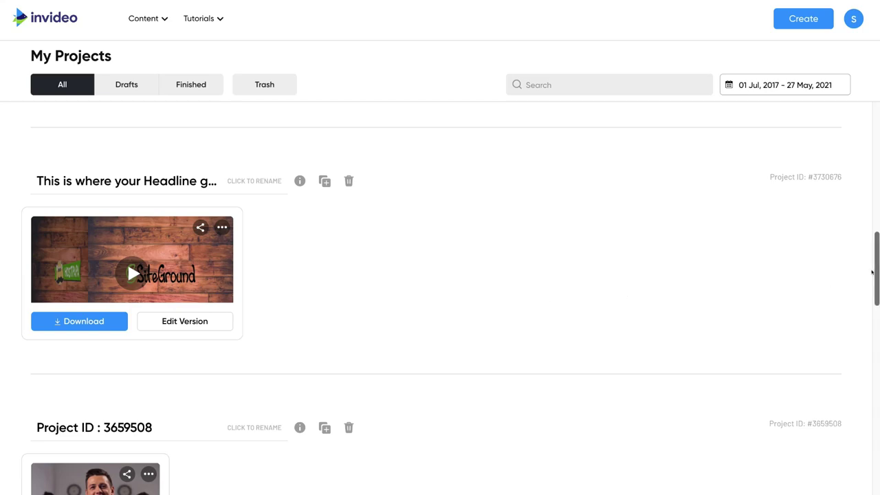
pyautogui.moveTo(875, 276); pyautogui.dragTo(877, 426)
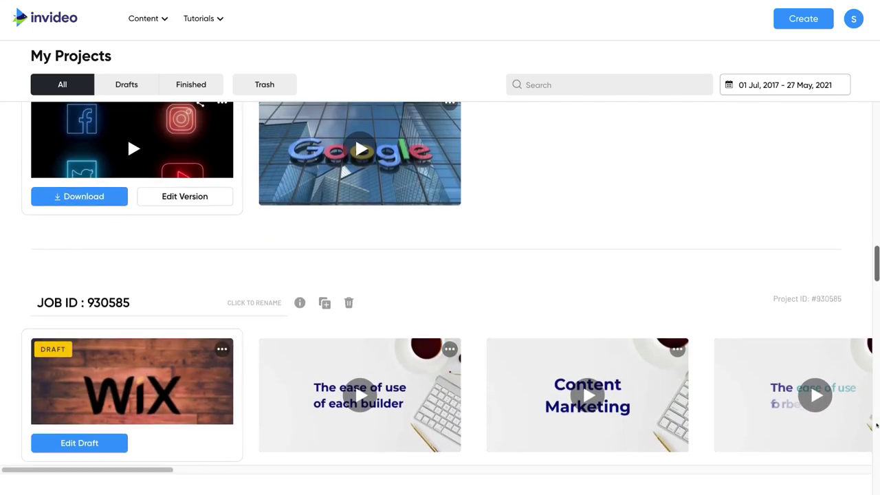